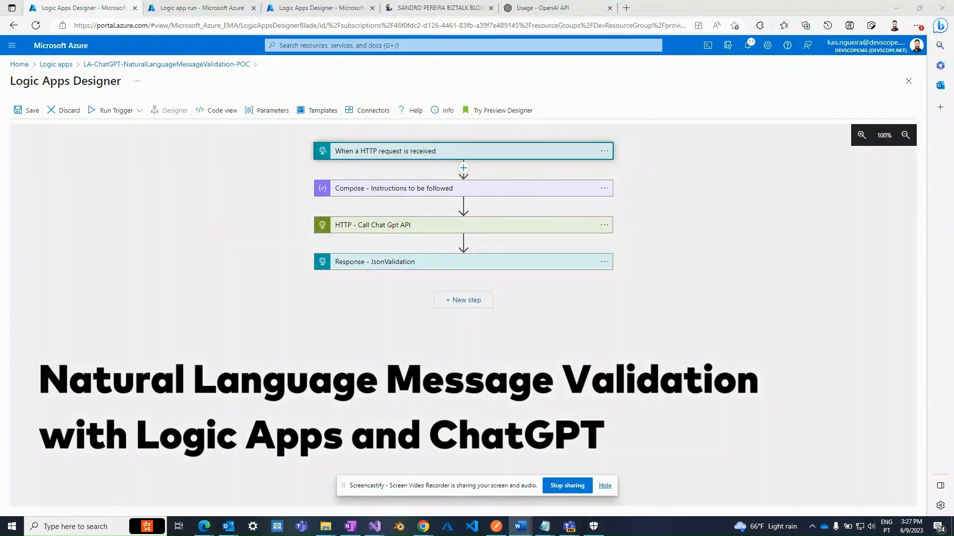
Switch to the Sandro Pereira blog and find the post "Using Logic Apps to interact with ChatGPT".
{"action": "left_click", "coordinate": [437, 8]}
{"action": "scroll", "coordinate": [374, 304], "scroll_direction": "down", "scroll_amount": 2}
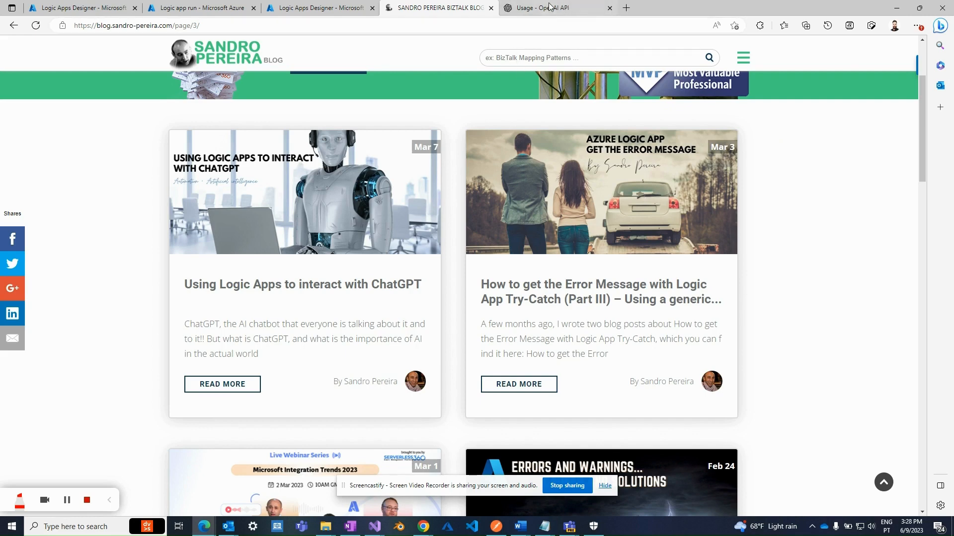
Switch to the OpenAI platform and examine the Usage page's address and this month's usage against the limit.
{"action": "left_click", "coordinate": [563, 9]}
{"action": "left_click_drag", "start_coordinate": [208, 25], "coordinate": [78, 27]}
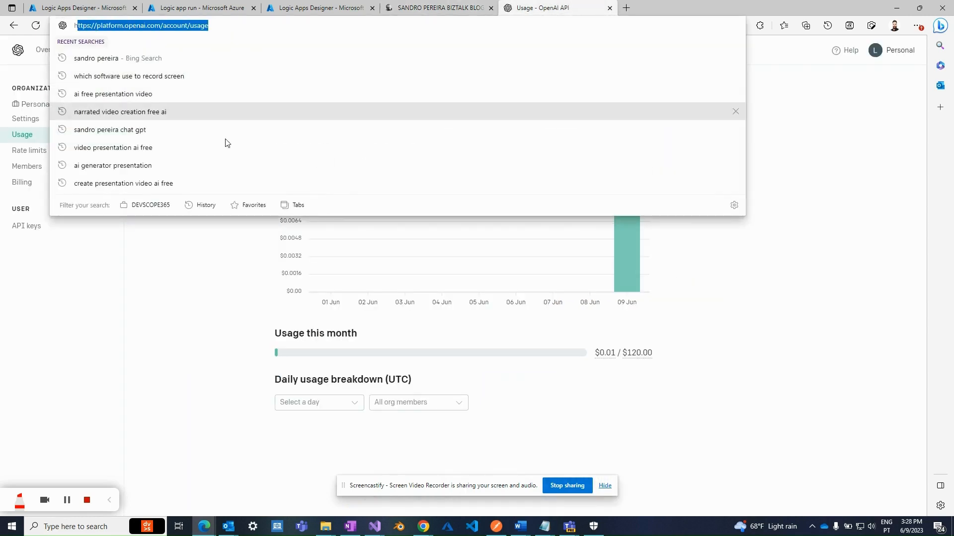
{"action": "left_click", "coordinate": [190, 306]}
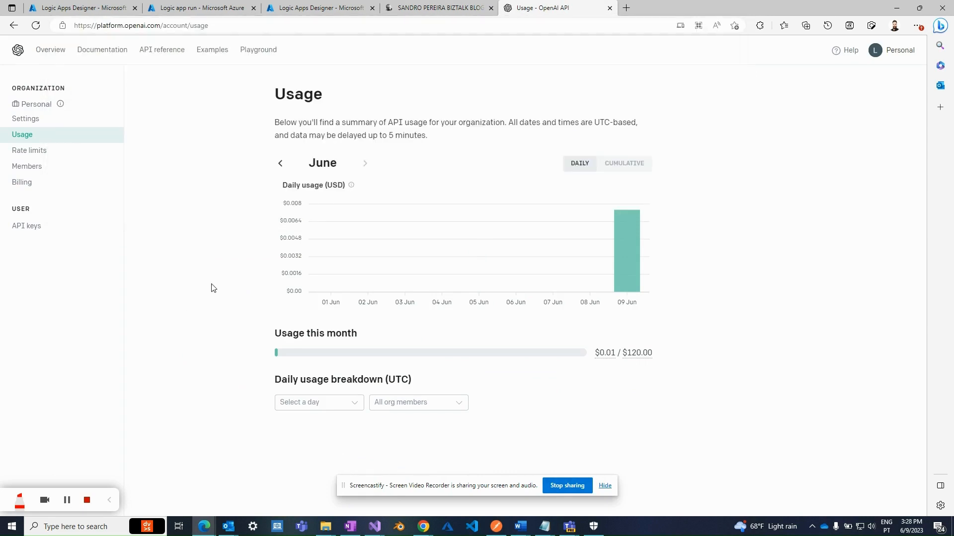
{"action": "left_click", "coordinate": [51, 150]}
{"action": "left_click", "coordinate": [42, 138]}
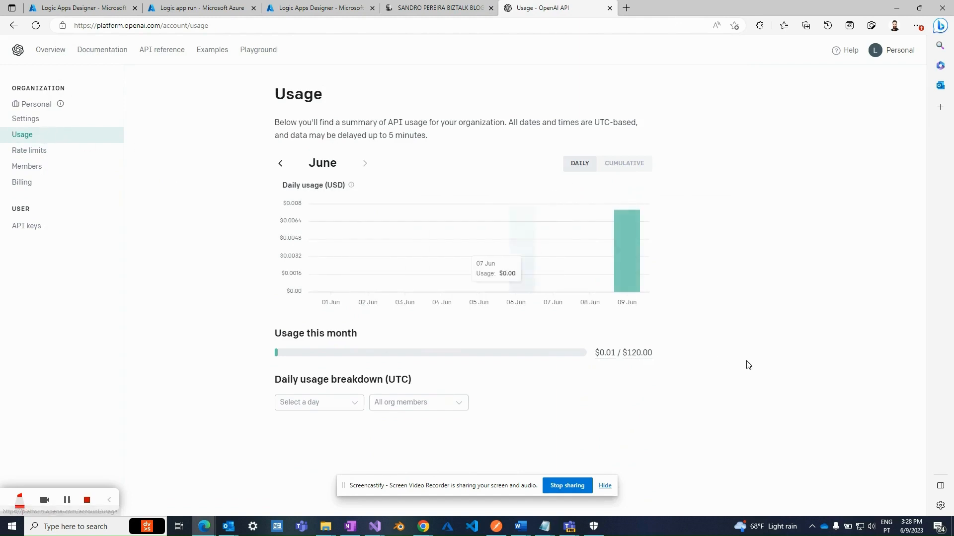
{"action": "left_click_drag", "start_coordinate": [657, 356], "coordinate": [595, 360]}
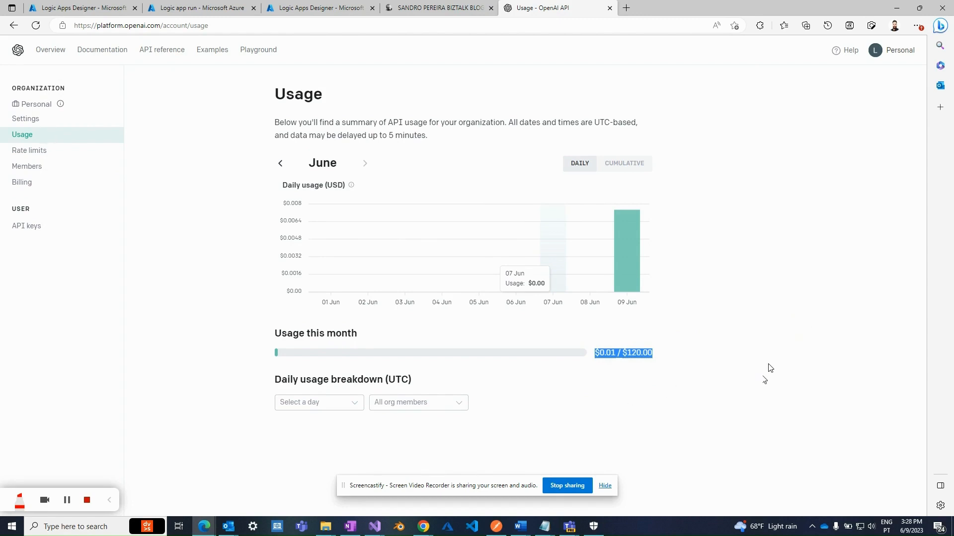
{"action": "mouse_move", "coordinate": [608, 353]}
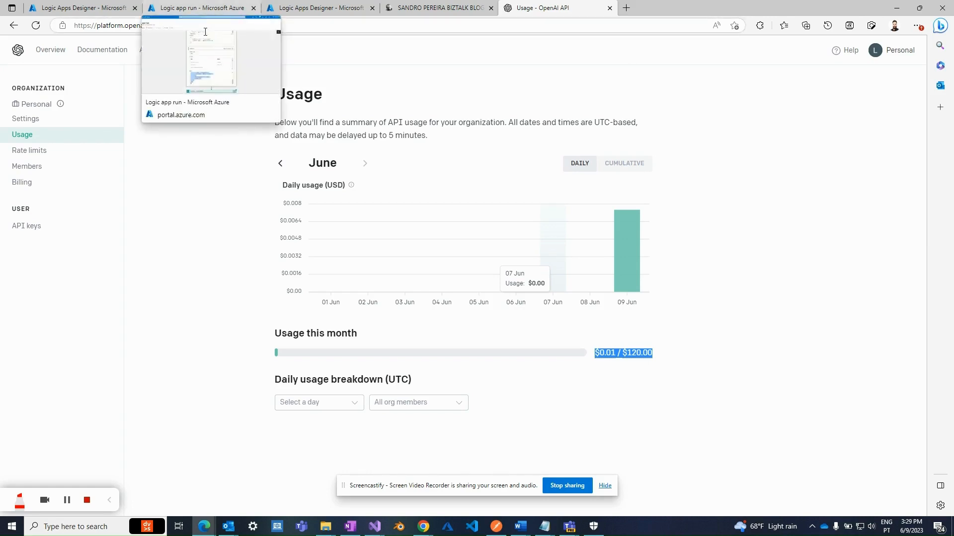
Review the LA-ChatGPT-POC workflow in Logic Apps Designer, expanding the HTTP request trigger and the HTTP-CallChatGPT action.
{"action": "left_click", "coordinate": [309, 4]}
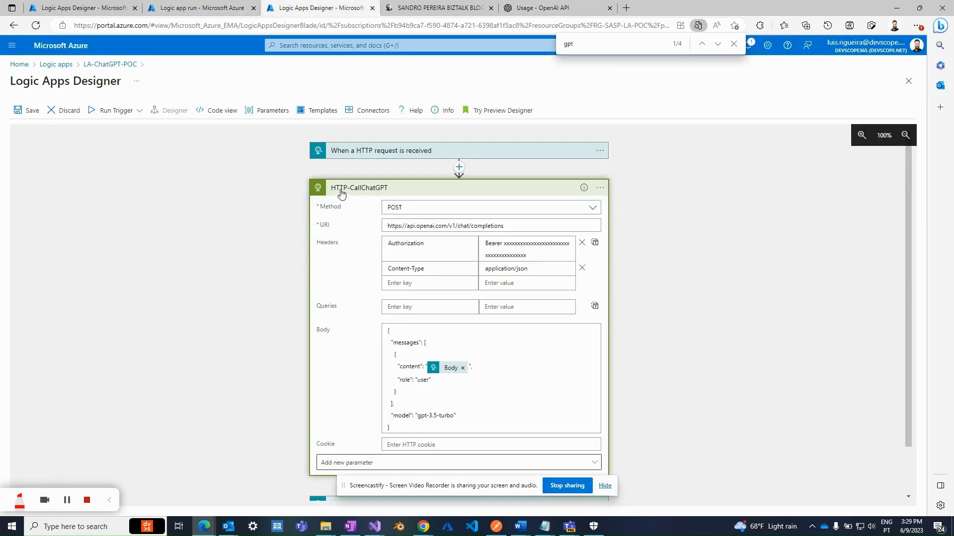
{"action": "left_click", "coordinate": [362, 186]}
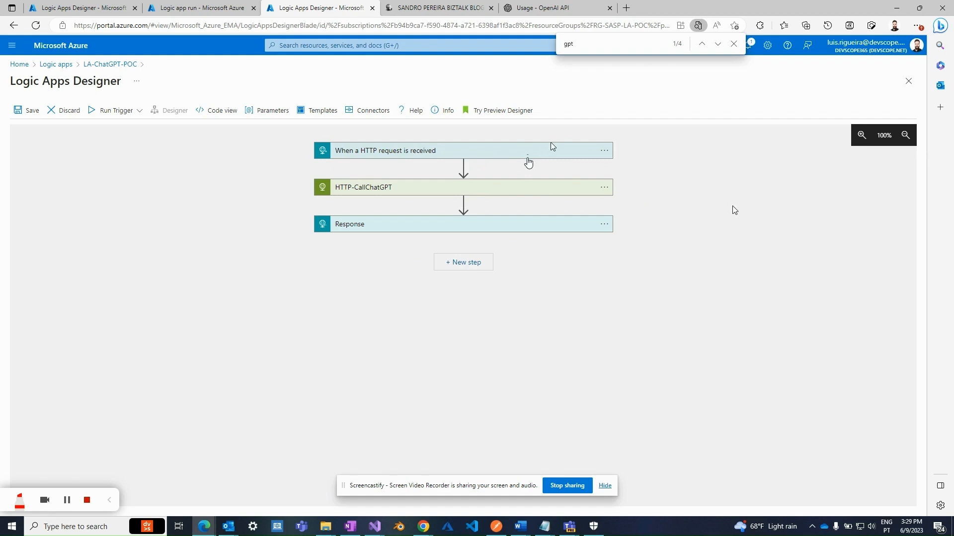
{"action": "left_click", "coordinate": [410, 157]}
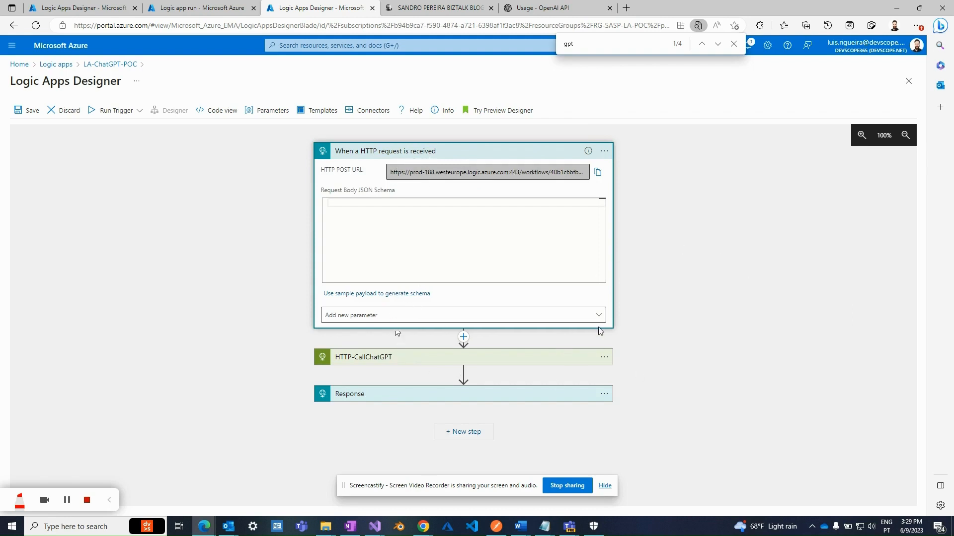
{"action": "left_click", "coordinate": [551, 358]}
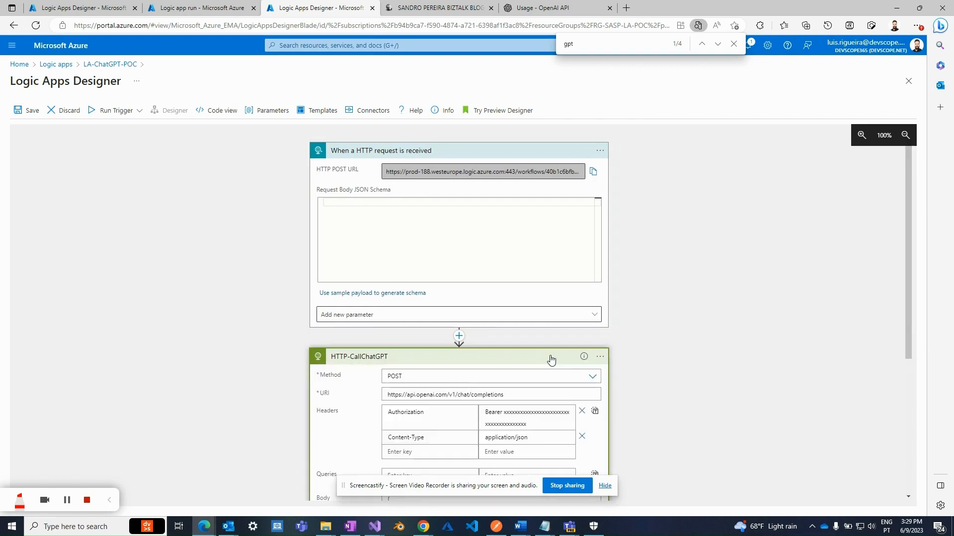
{"action": "scroll", "coordinate": [550, 359], "scroll_direction": "down", "scroll_amount": 1}
{"action": "scroll", "coordinate": [475, 222], "scroll_direction": "down", "scroll_amount": 2}
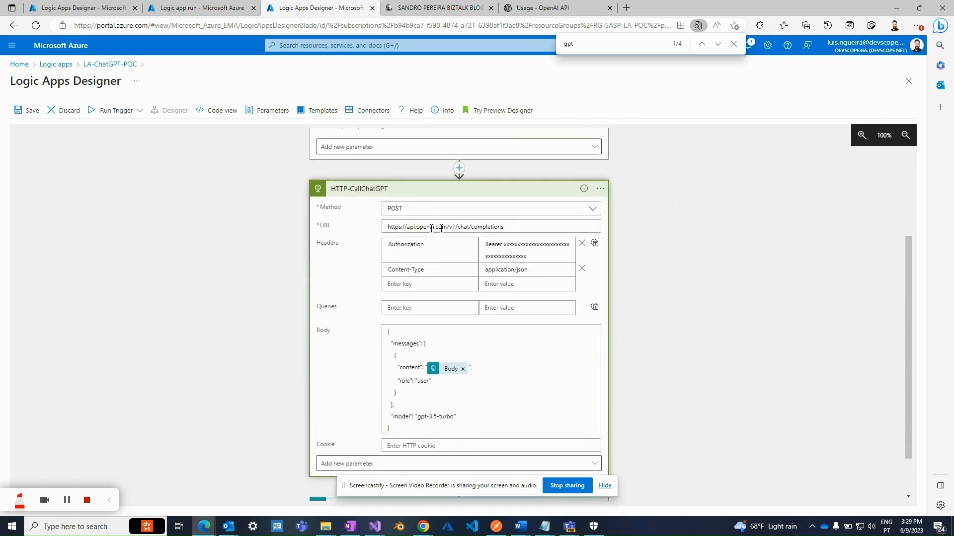
{"action": "scroll", "coordinate": [497, 224], "scroll_direction": "down", "scroll_amount": 1}
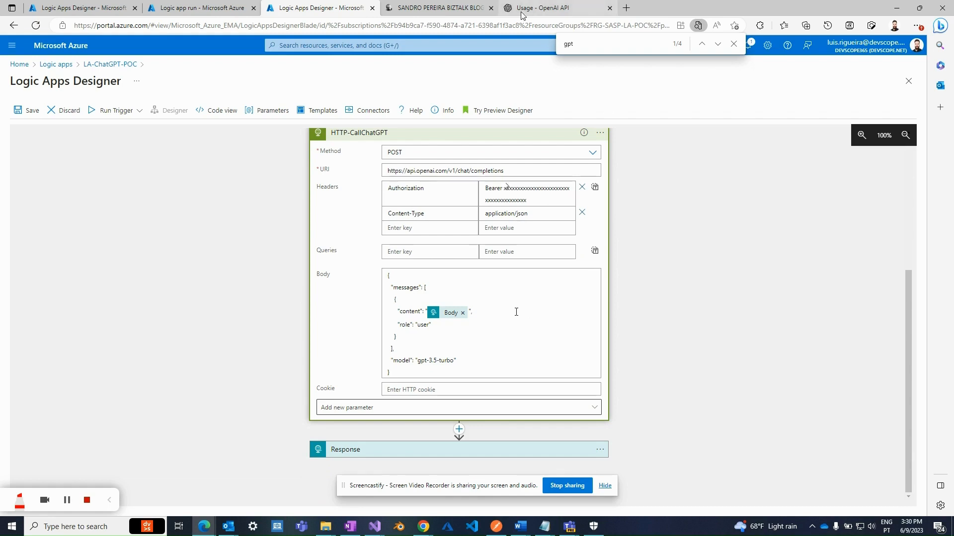
Look up where secret API keys are created on the OpenAI platform.
{"action": "left_click", "coordinate": [572, 7]}
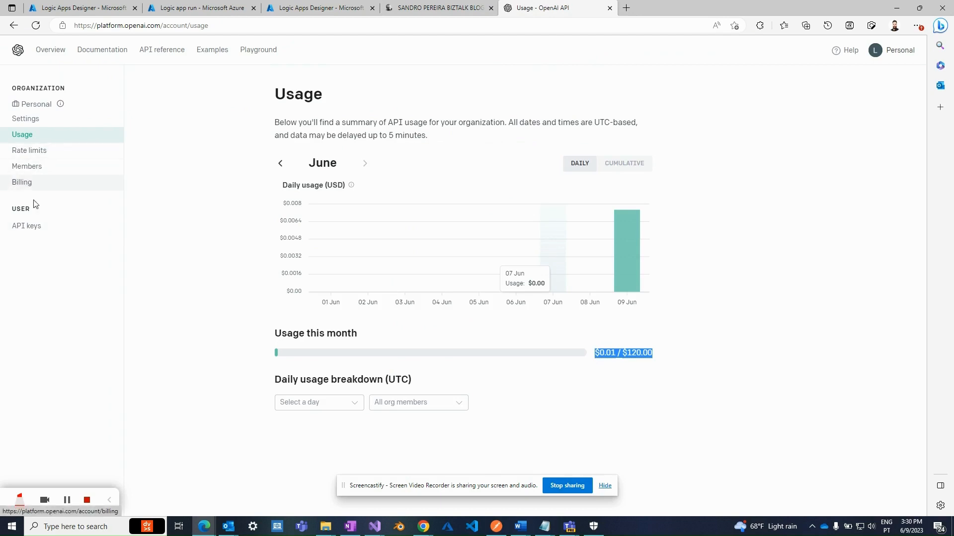
{"action": "left_click", "coordinate": [32, 227]}
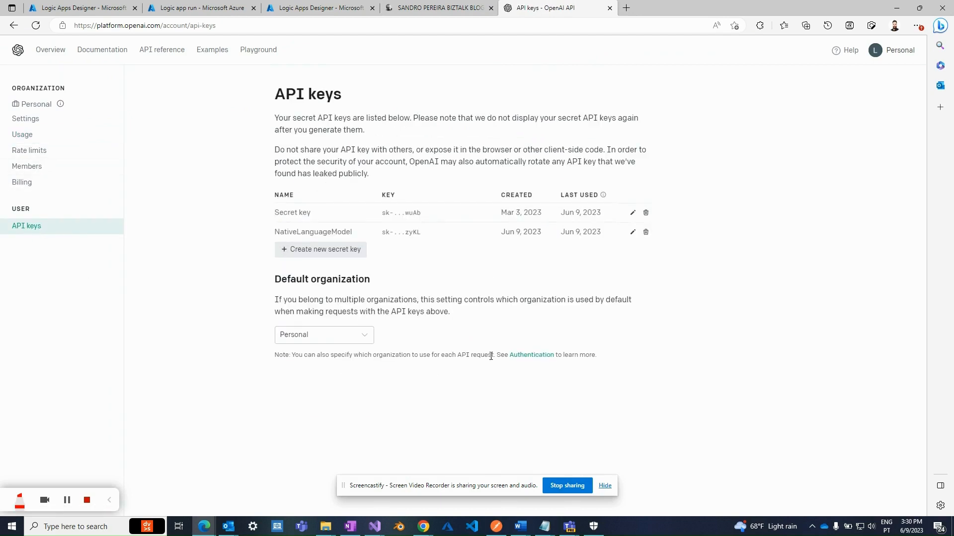
{"action": "left_click", "coordinate": [321, 251]}
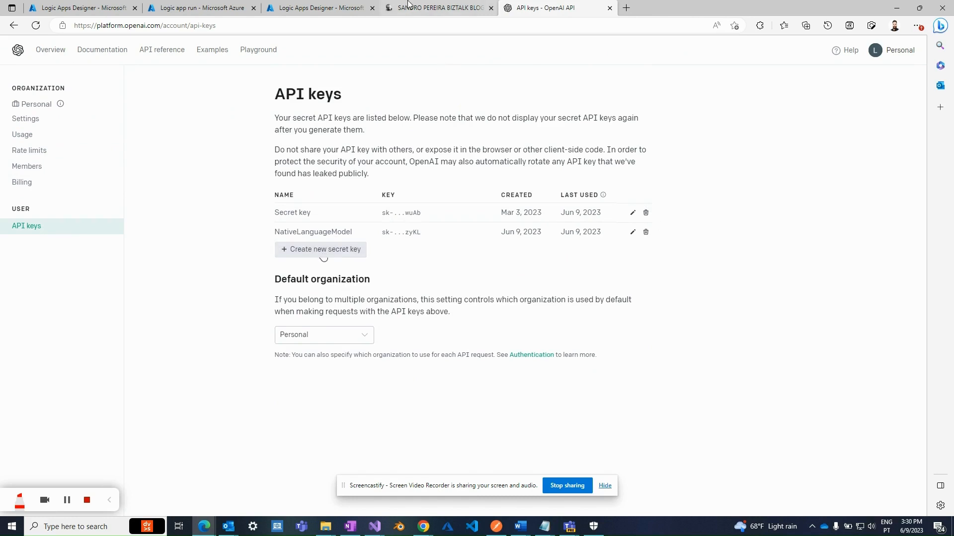
Back in the LA-ChatGPT-POC designer, replace HTTP-CallChatGPT's Body token in the message content with "What is the Portugal most recent awarded dish".
{"action": "left_click", "coordinate": [304, 7]}
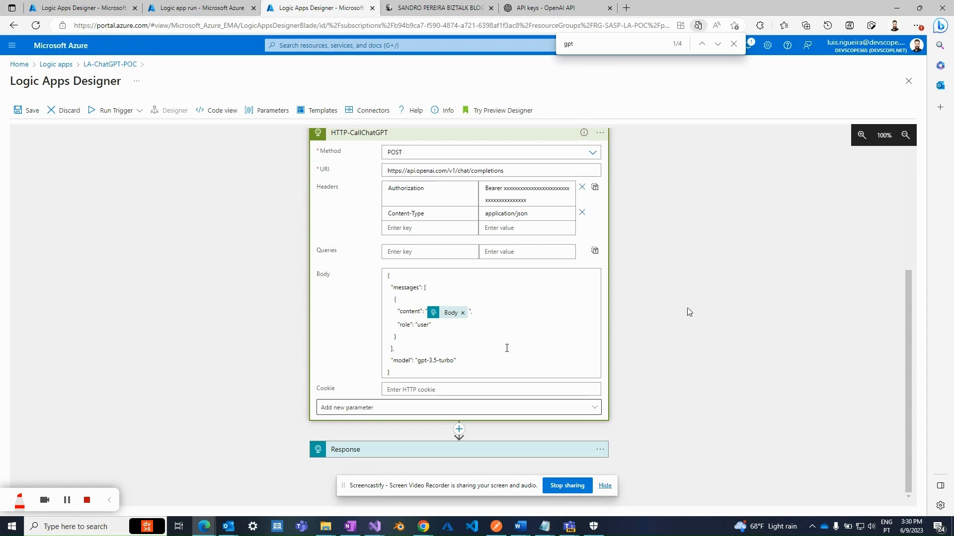
{"action": "left_click_drag", "start_coordinate": [390, 372], "coordinate": [384, 271]}
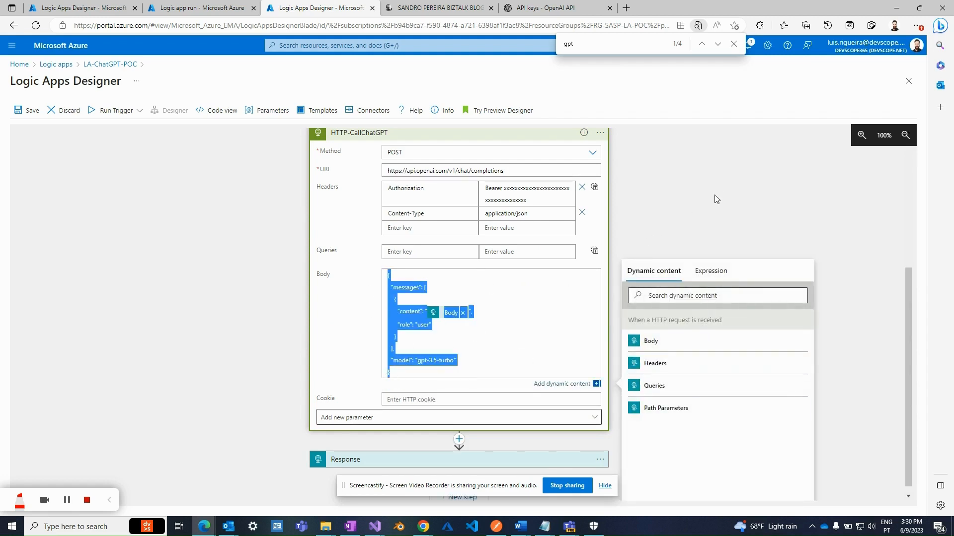
{"action": "left_click", "coordinate": [500, 354]}
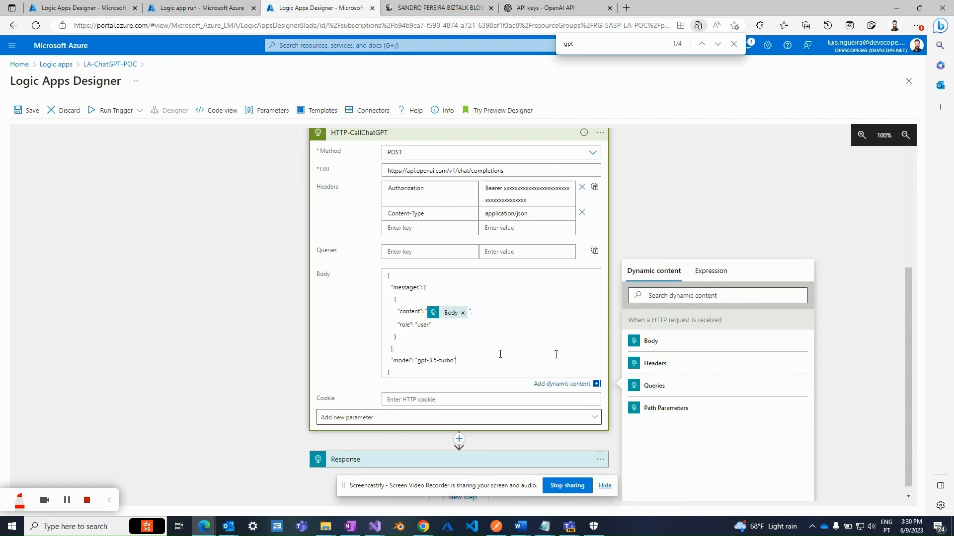
{"action": "left_click", "coordinate": [462, 314]}
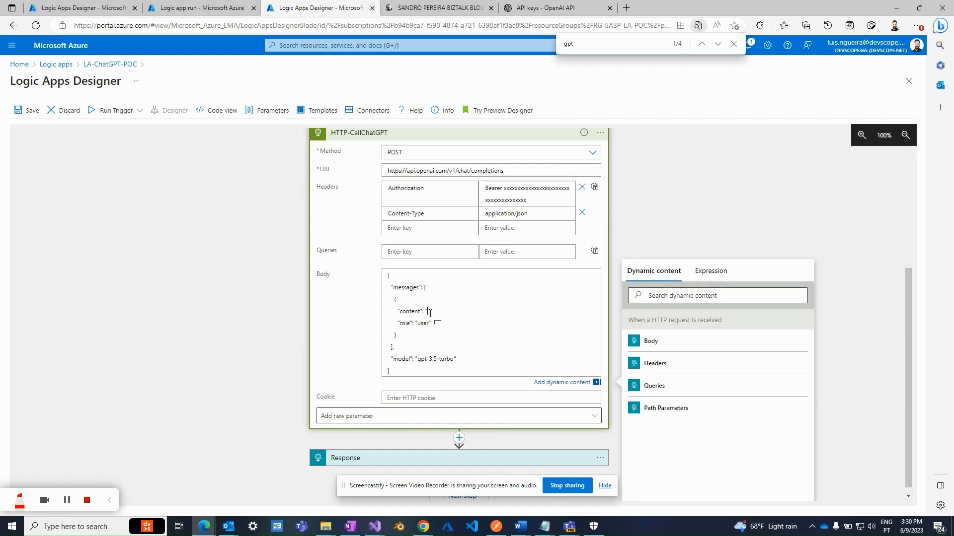
{"action": "type", "text": "What is the Portugal most recent awarded dish"}
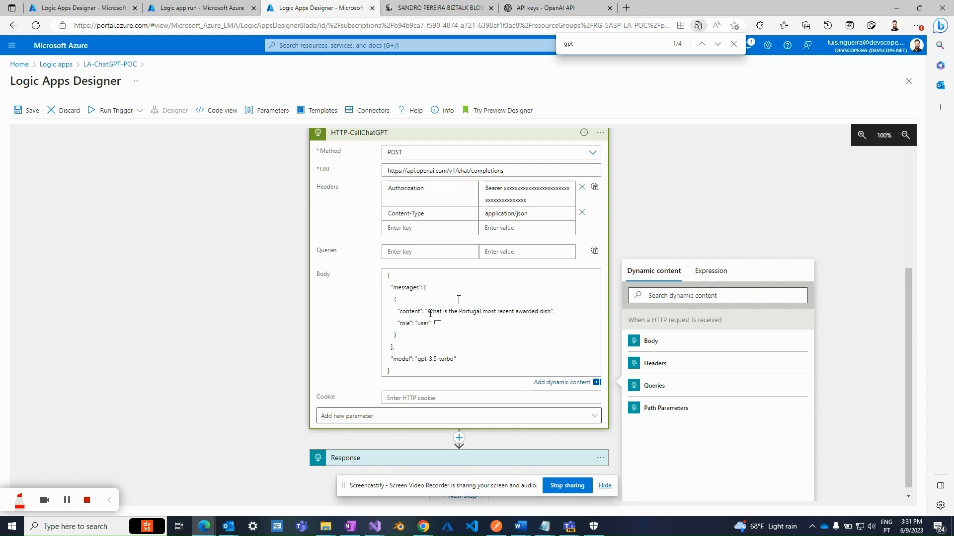
Replace the fixed question in the HTTP-CallChatGPT message content with the trigger's Body dynamic content.
{"action": "double_click", "coordinate": [539, 316]}
{"action": "left_click_drag", "start_coordinate": [539, 314], "coordinate": [430, 314]}
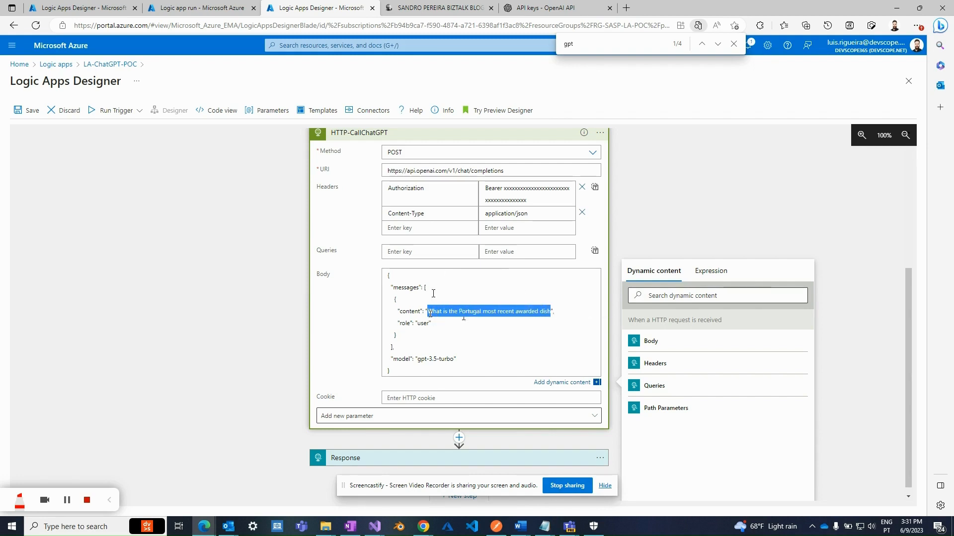
{"action": "key", "text": "BackSpace"}
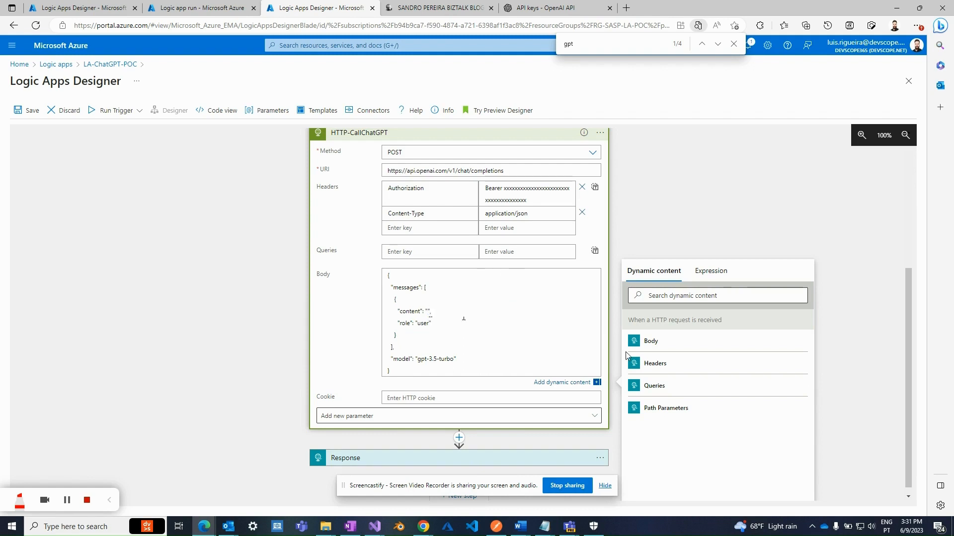
{"action": "left_click", "coordinate": [651, 342]}
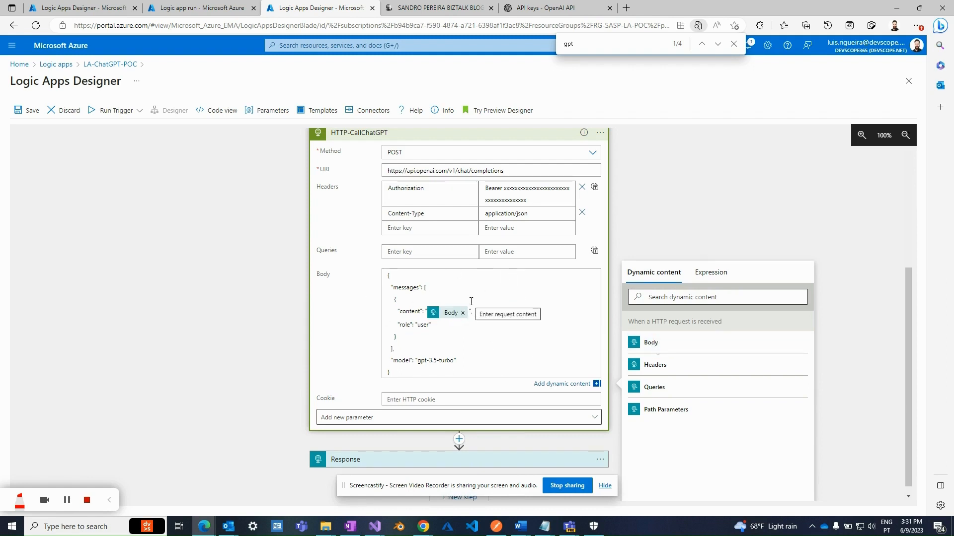
Review the HTTP-CallChatGPT request settings and expand the Response action to inspect its status code, headers and body.
{"action": "scroll", "coordinate": [398, 208], "scroll_direction": "up", "scroll_amount": 5}
{"action": "scroll", "coordinate": [376, 155], "scroll_direction": "down", "scroll_amount": 5}
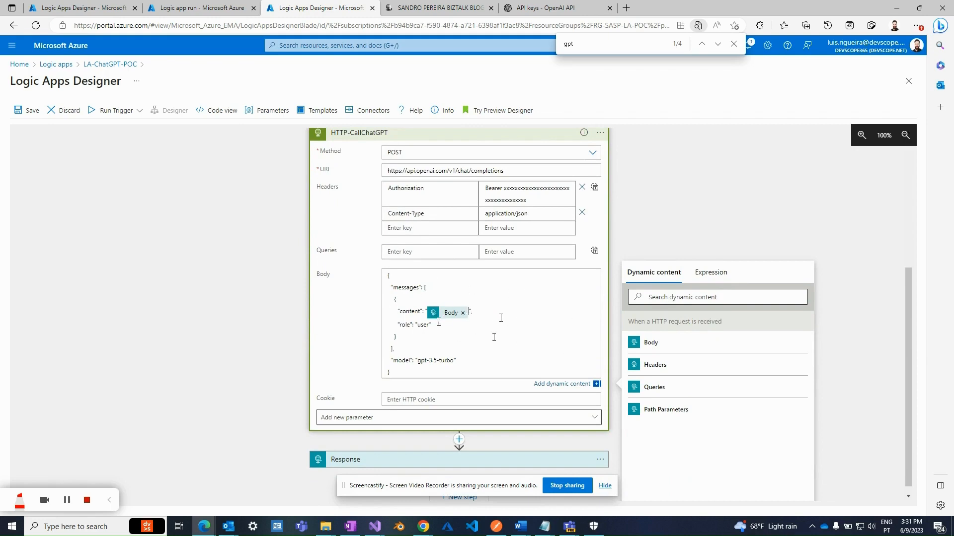
{"action": "scroll", "coordinate": [466, 343], "scroll_direction": "up", "scroll_amount": 5}
{"action": "scroll", "coordinate": [463, 342], "scroll_direction": "down", "scroll_amount": 5}
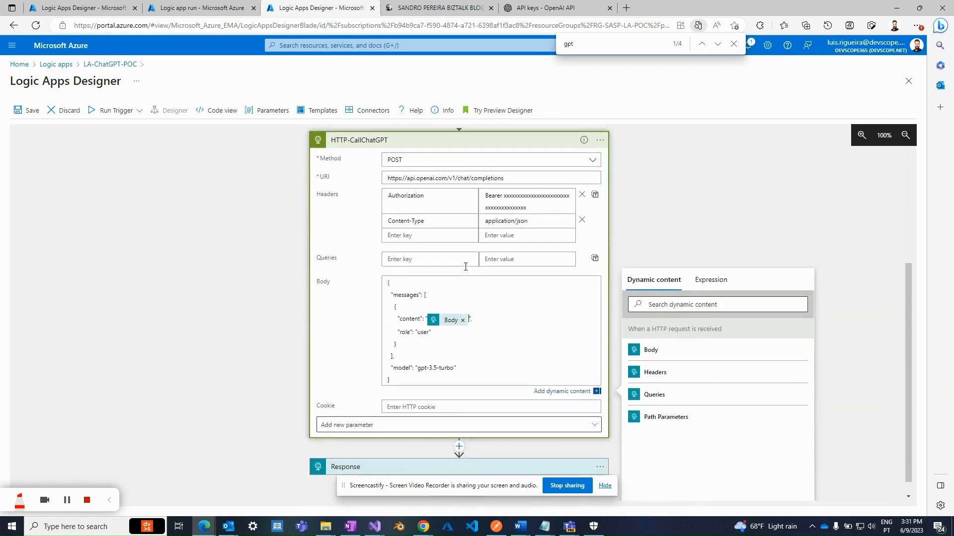
{"action": "left_click", "coordinate": [527, 457]}
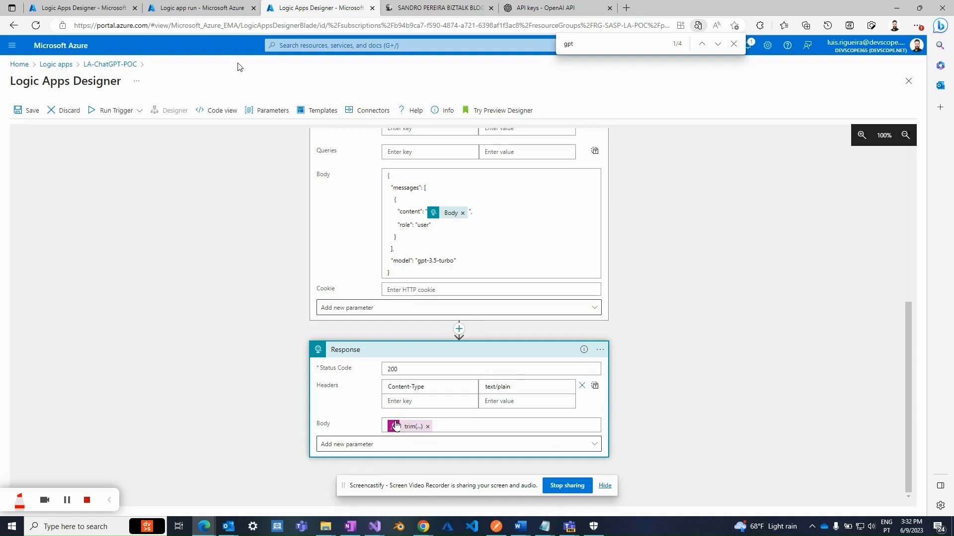
Examine the HTTP - Call Chat Gpt API inputs and outputs in the Logic app run, including the assistant's message content.
{"action": "left_click", "coordinate": [190, 8]}
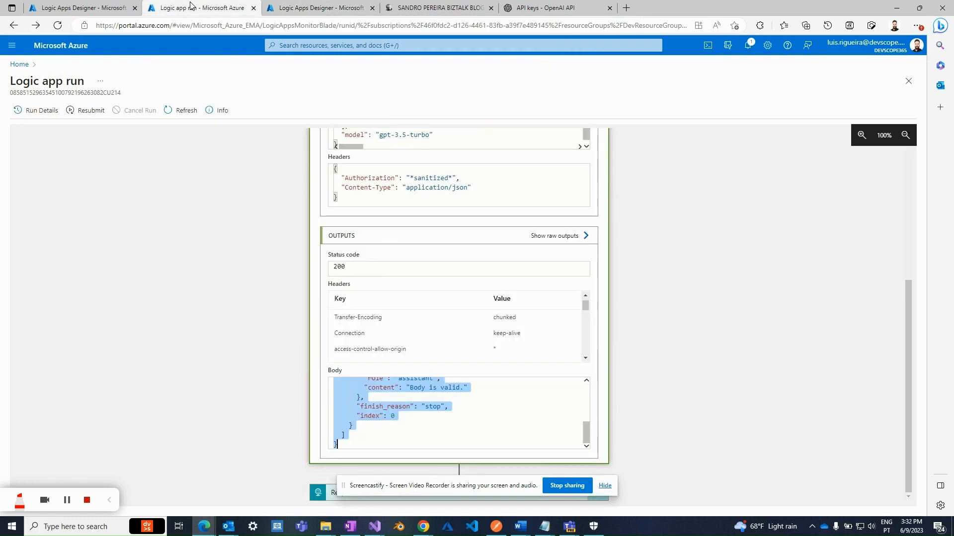
{"action": "scroll", "coordinate": [373, 395], "scroll_direction": "up", "scroll_amount": 10}
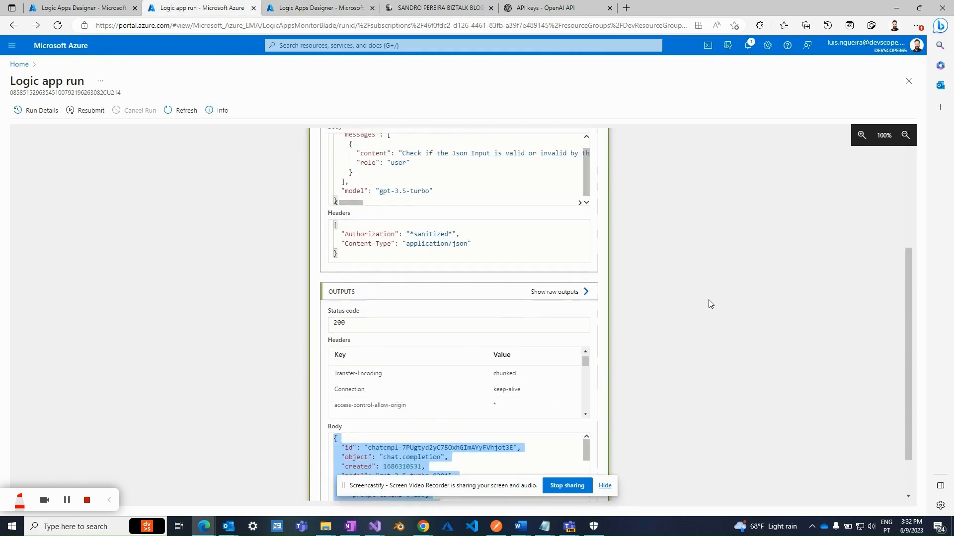
{"action": "scroll", "coordinate": [708, 299], "scroll_direction": "down", "scroll_amount": 3}
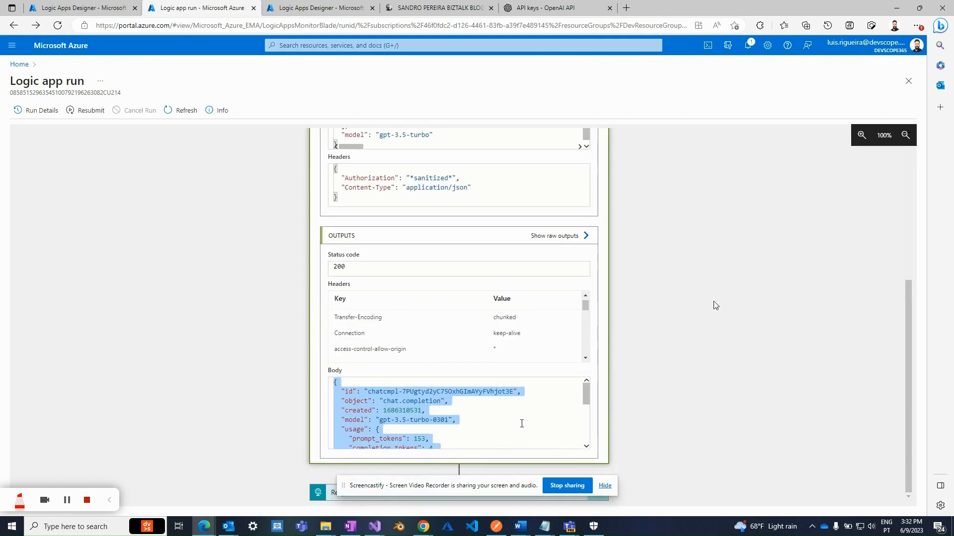
{"action": "left_click", "coordinate": [522, 421]}
{"action": "left_click_drag", "start_coordinate": [585, 395], "coordinate": [584, 428]}
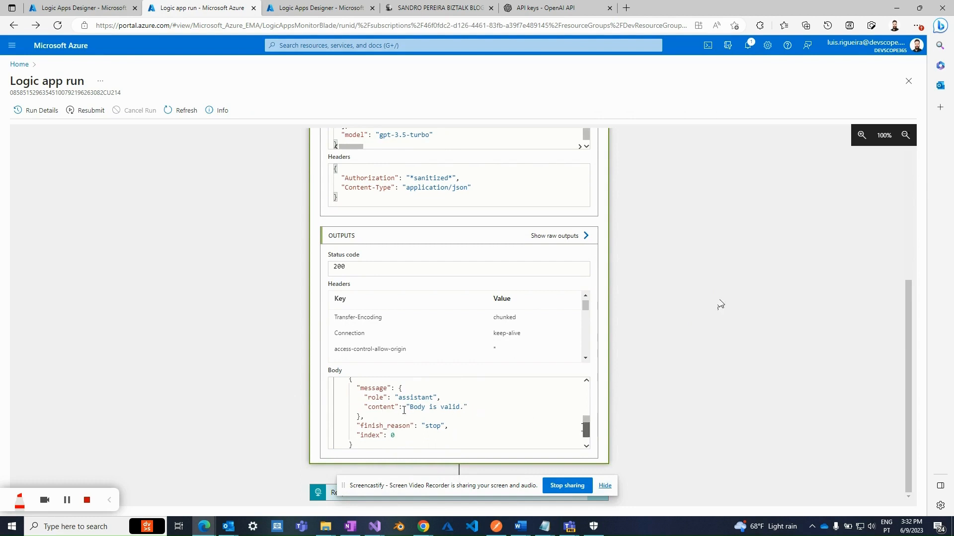
{"action": "left_click_drag", "start_coordinate": [406, 409], "coordinate": [473, 412]}
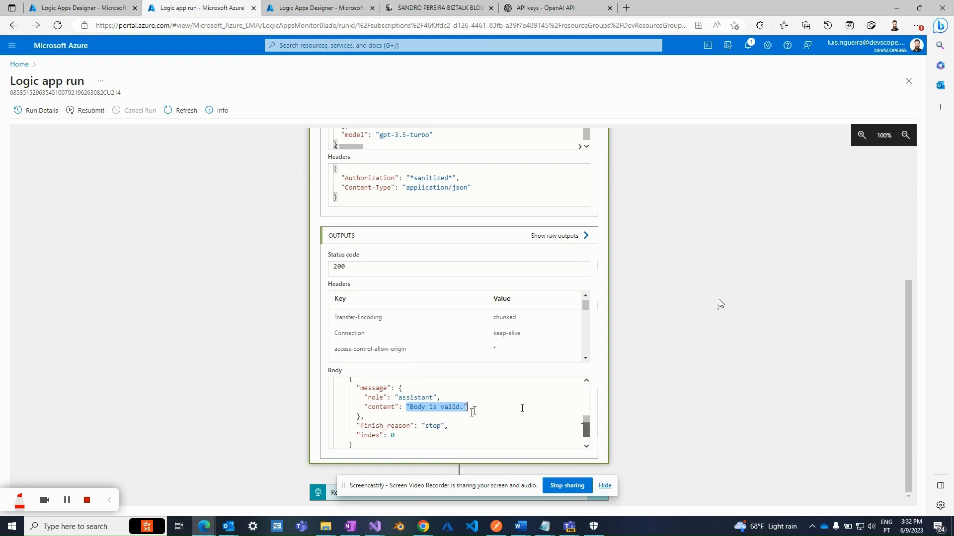
{"action": "left_click_drag", "start_coordinate": [588, 428], "coordinate": [588, 430]}
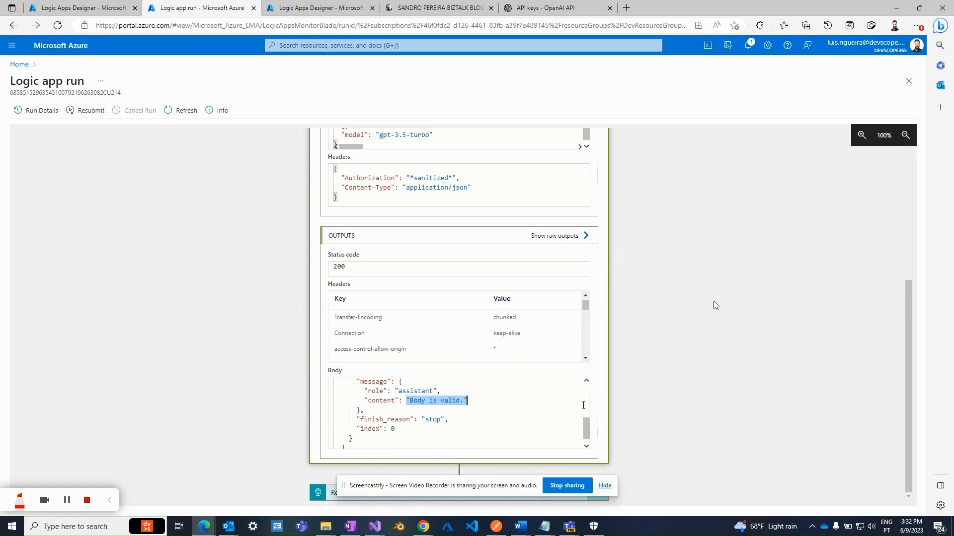
{"action": "scroll", "coordinate": [560, 408], "scroll_direction": "down", "scroll_amount": 1}
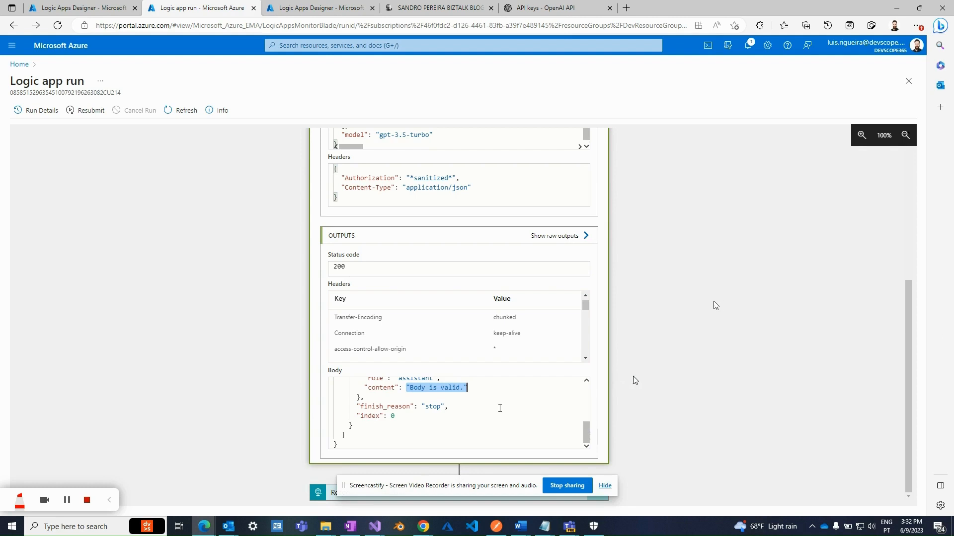
{"action": "scroll", "coordinate": [662, 347], "scroll_direction": "up", "scroll_amount": 5}
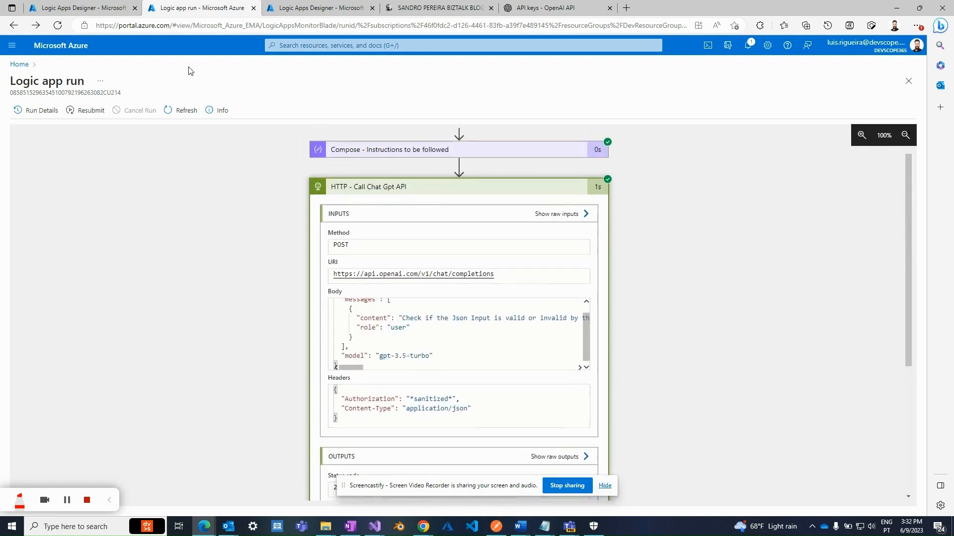
Collapse the HTTP request trigger, HTTP-CallChatGPT and Response cards in the LA-ChatGPT-POC designer.
{"action": "left_click", "coordinate": [70, 7]}
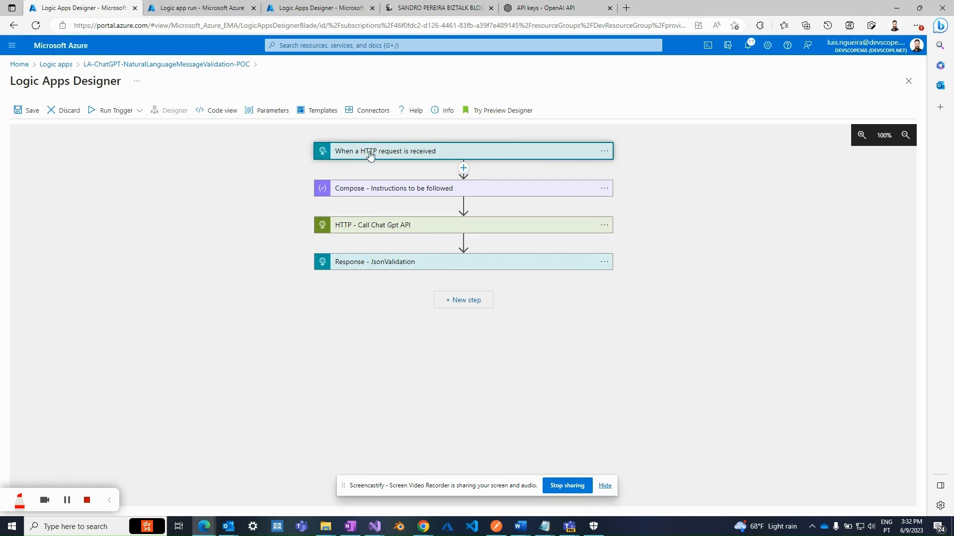
{"action": "left_click", "coordinate": [339, 6]}
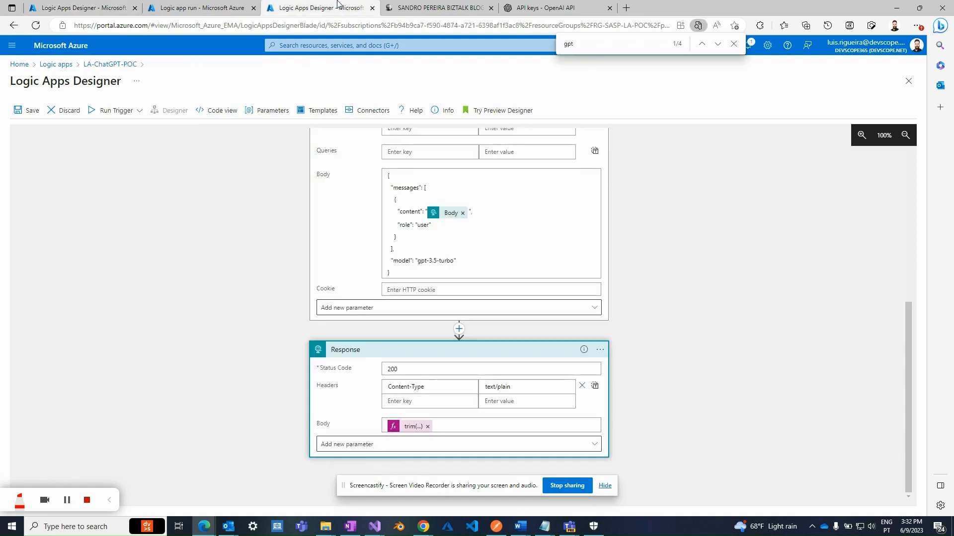
{"action": "scroll", "coordinate": [428, 377], "scroll_direction": "up", "scroll_amount": 6}
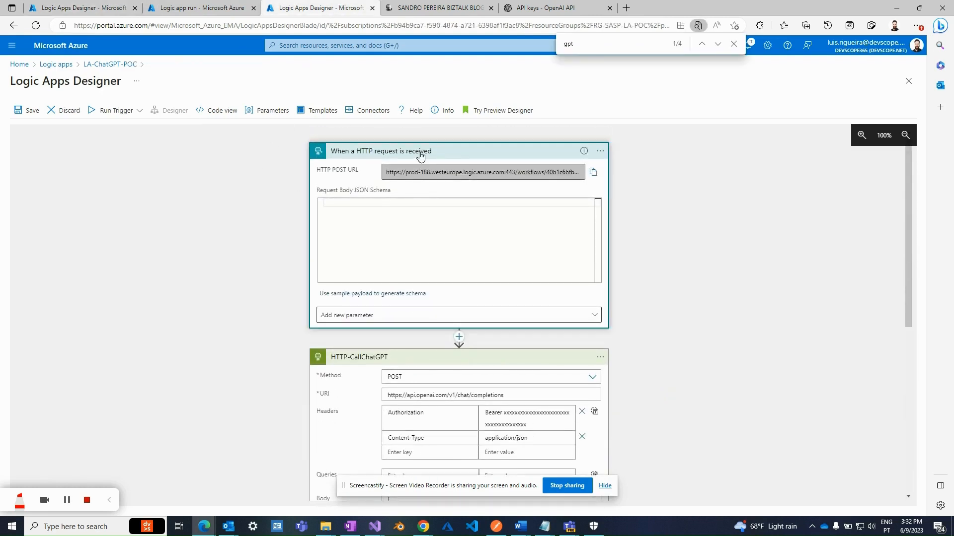
{"action": "left_click", "coordinate": [422, 147]}
{"action": "left_click", "coordinate": [422, 187]}
{"action": "left_click", "coordinate": [415, 227]}
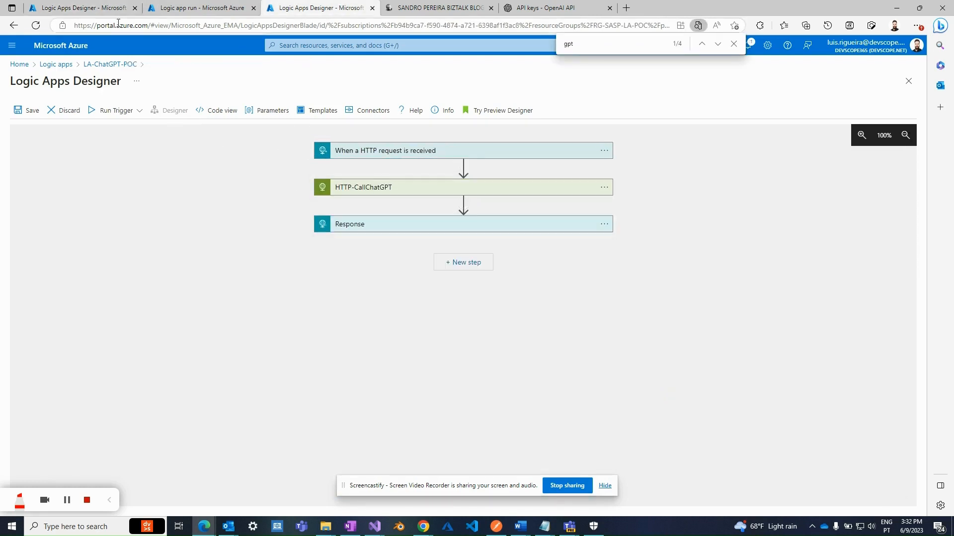
Expand the HTTP request trigger in the LA-ChatGPT-NaturalLanguageMessageValidation-POC designer, and examine the sample JSON body in Postman's Native Language Request.
{"action": "left_click", "coordinate": [106, 5]}
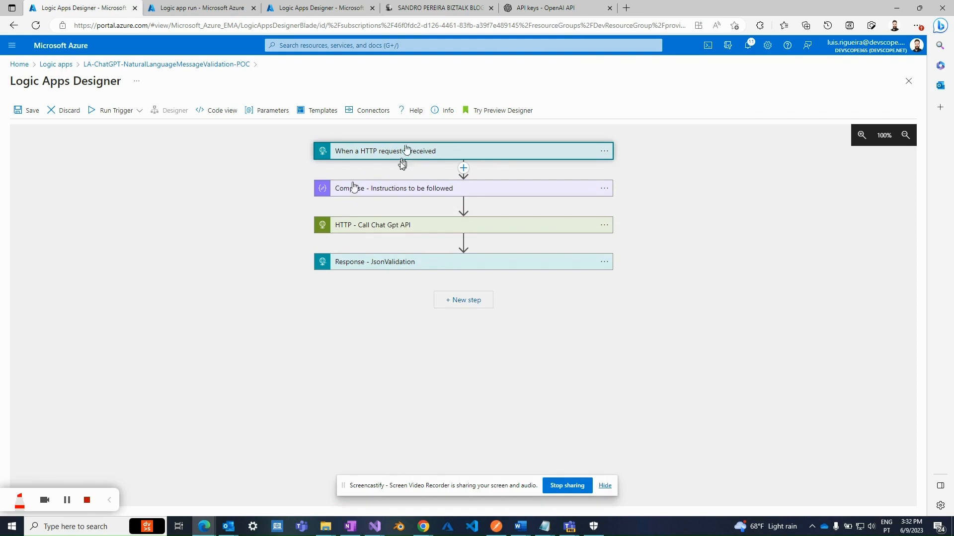
{"action": "left_click", "coordinate": [405, 150]}
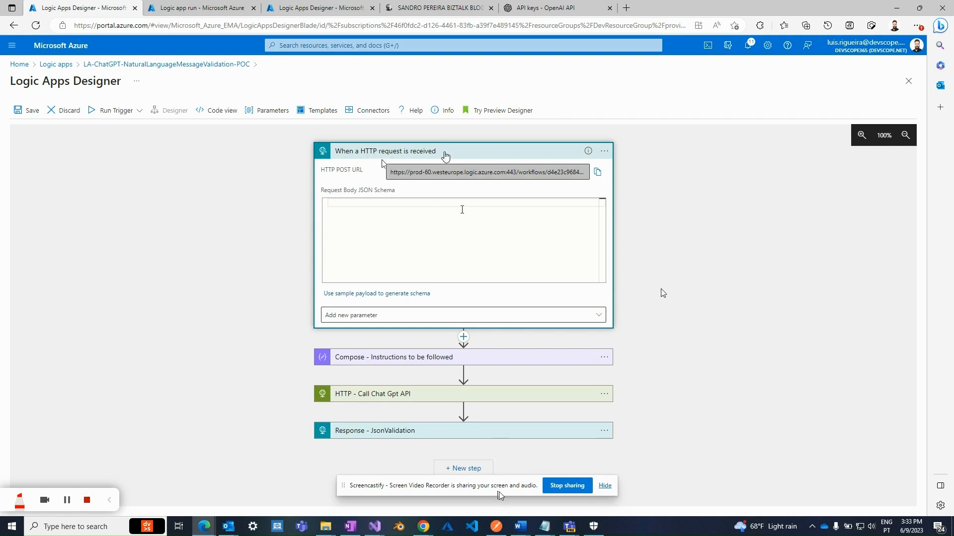
{"action": "left_click", "coordinate": [499, 527]}
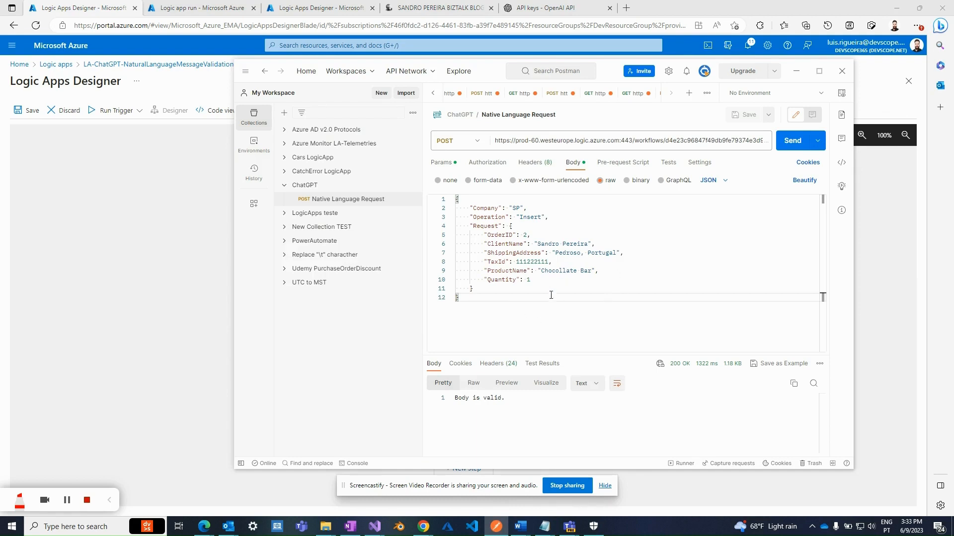
{"action": "left_click_drag", "start_coordinate": [460, 324], "coordinate": [348, 172]}
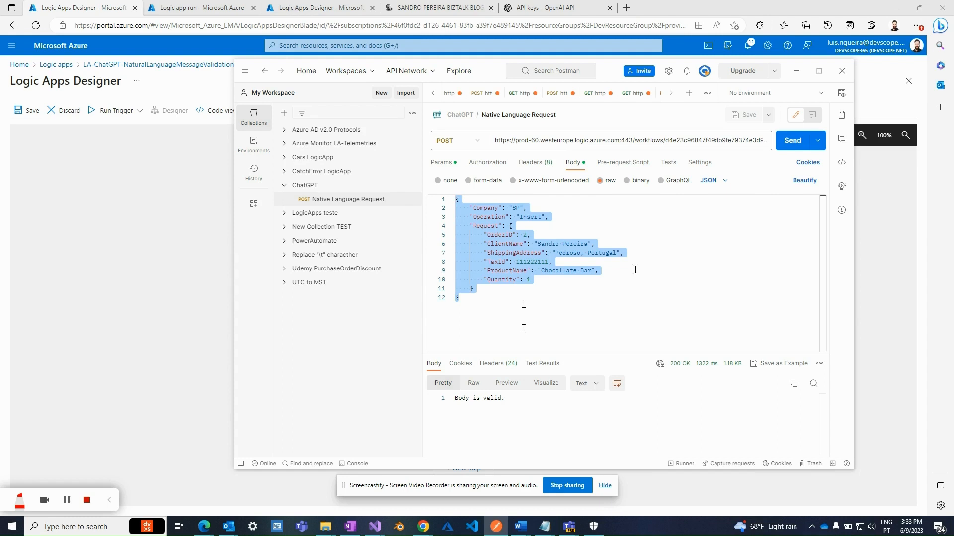
{"action": "left_click", "coordinate": [137, 311]}
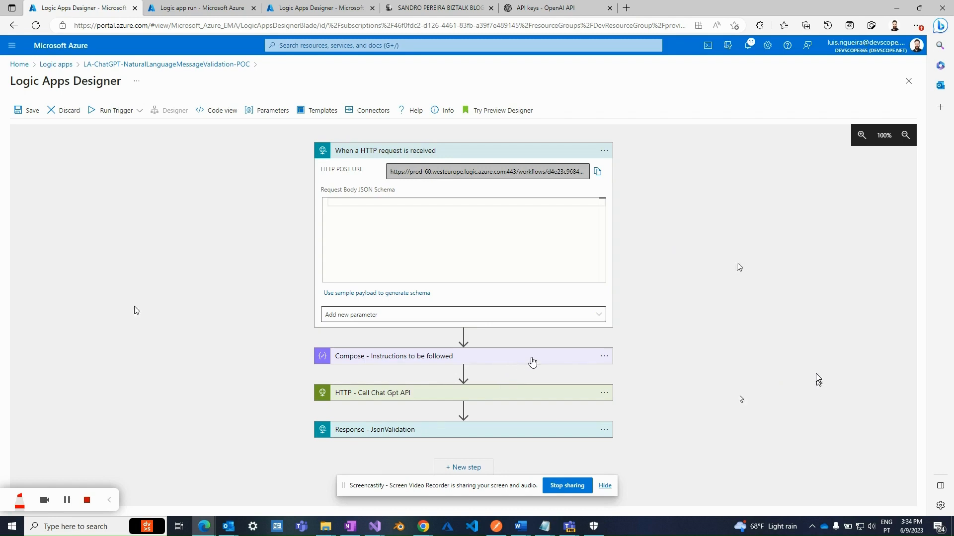
Back in the designer, expand Compose - Instructions to be followed and review its validation rules and JSON input.
{"action": "left_click", "coordinate": [535, 362]}
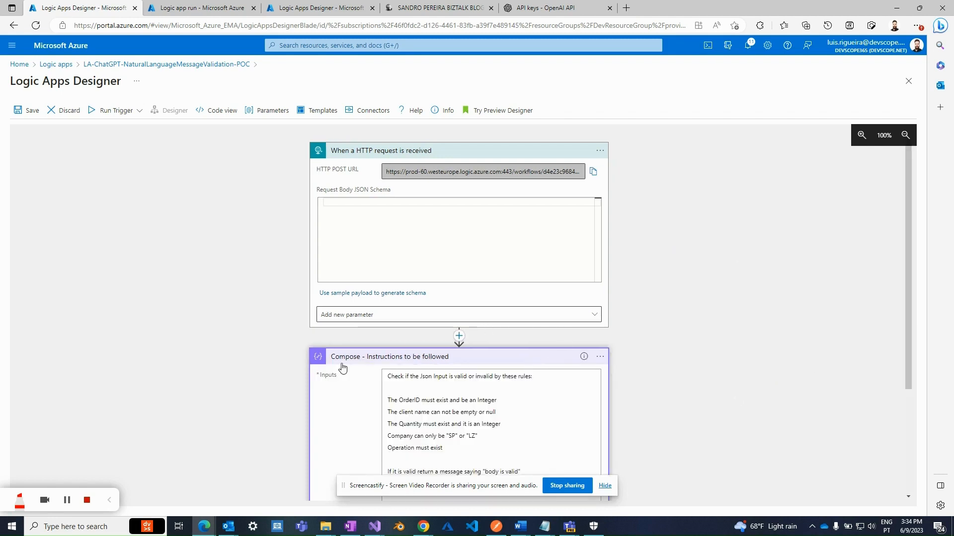
{"action": "scroll", "coordinate": [405, 290], "scroll_direction": "down", "scroll_amount": 2}
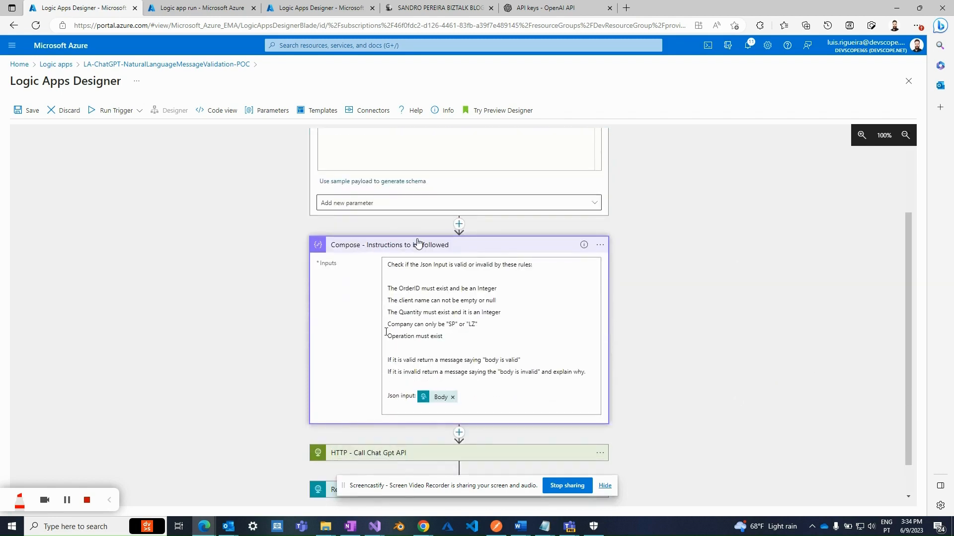
{"action": "scroll", "coordinate": [483, 307], "scroll_direction": "down", "scroll_amount": 1}
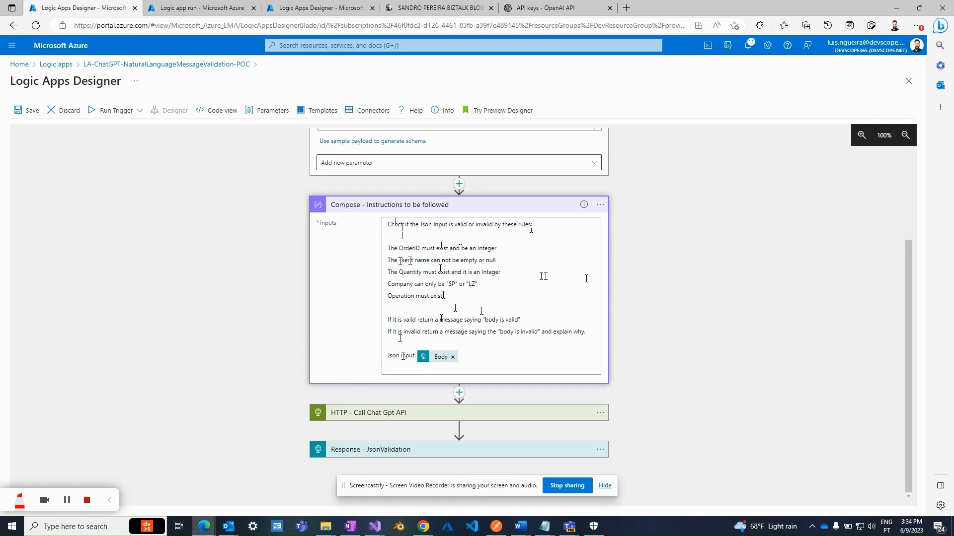
{"action": "scroll", "coordinate": [402, 247], "scroll_direction": "up", "scroll_amount": 3}
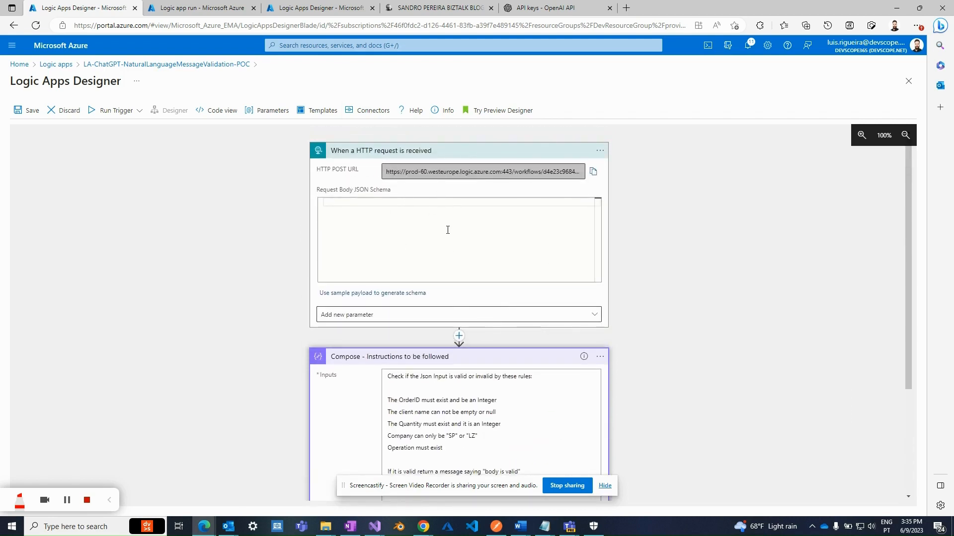
{"action": "scroll", "coordinate": [448, 230], "scroll_direction": "down", "scroll_amount": 3}
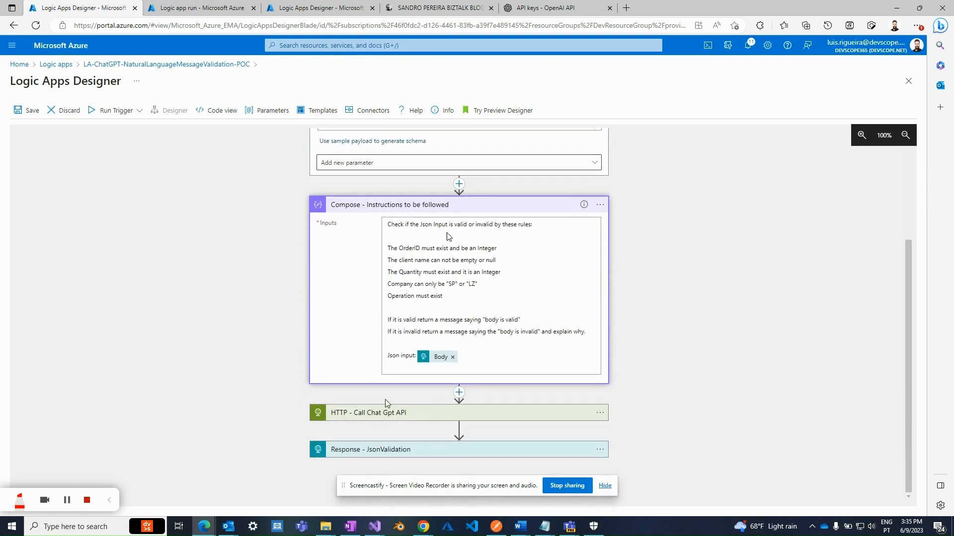
Expand the HTTP - Call Chat Gpt API action and review its URI, headers and body that passes the Compose outputs.
{"action": "left_click", "coordinate": [379, 417]}
{"action": "scroll", "coordinate": [378, 378], "scroll_direction": "down", "scroll_amount": 3}
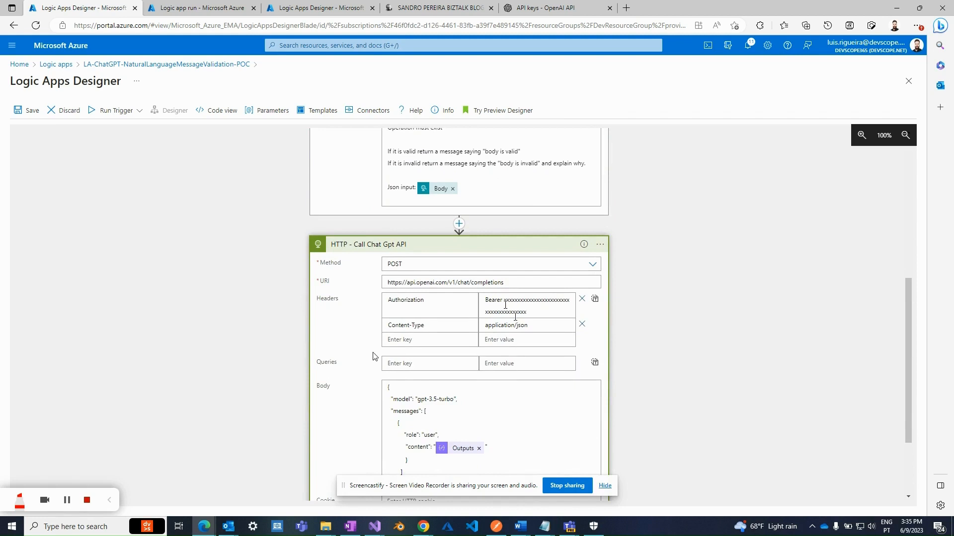
{"action": "scroll", "coordinate": [474, 298], "scroll_direction": "down", "scroll_amount": 2}
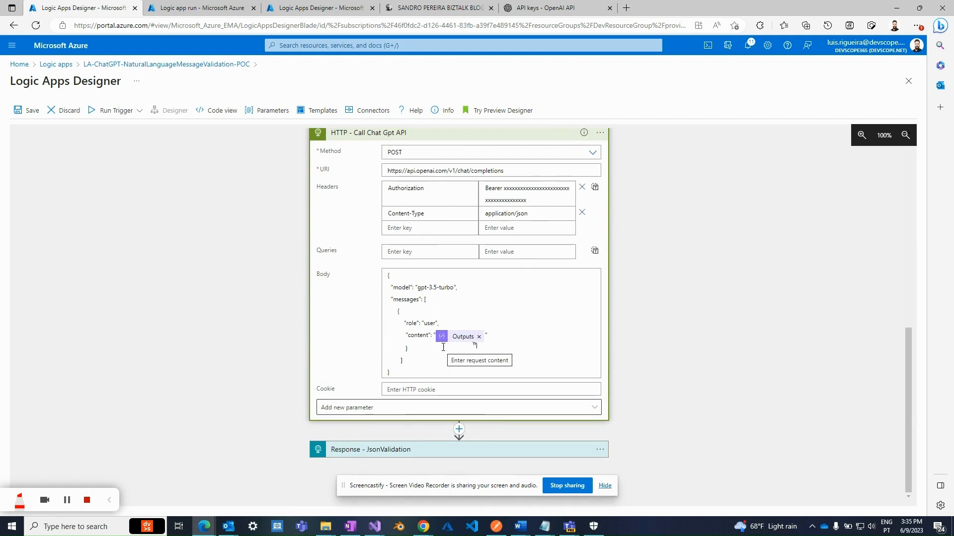
{"action": "scroll", "coordinate": [430, 227], "scroll_direction": "up", "scroll_amount": 3}
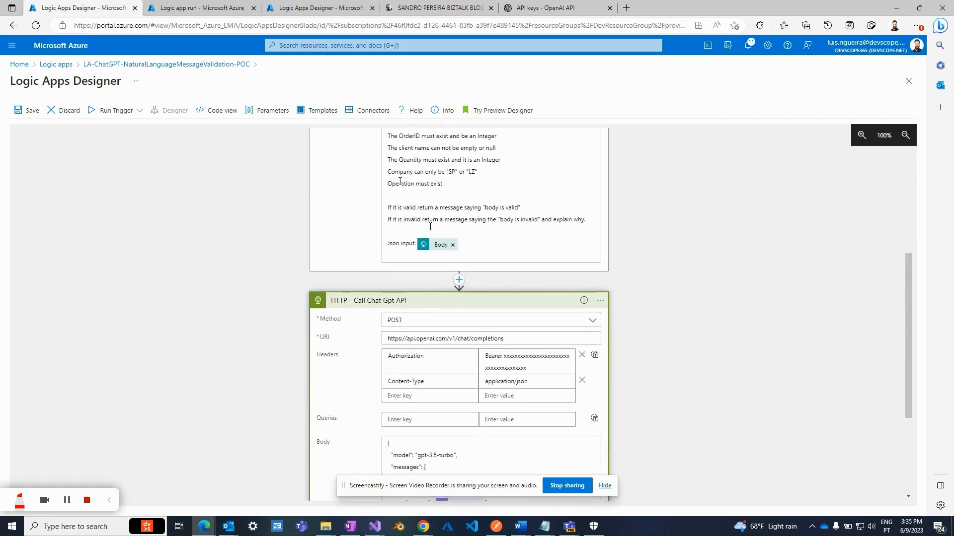
{"action": "scroll", "coordinate": [430, 227], "scroll_direction": "up", "scroll_amount": 3}
{"action": "scroll", "coordinate": [355, 323], "scroll_direction": "down", "scroll_amount": 4}
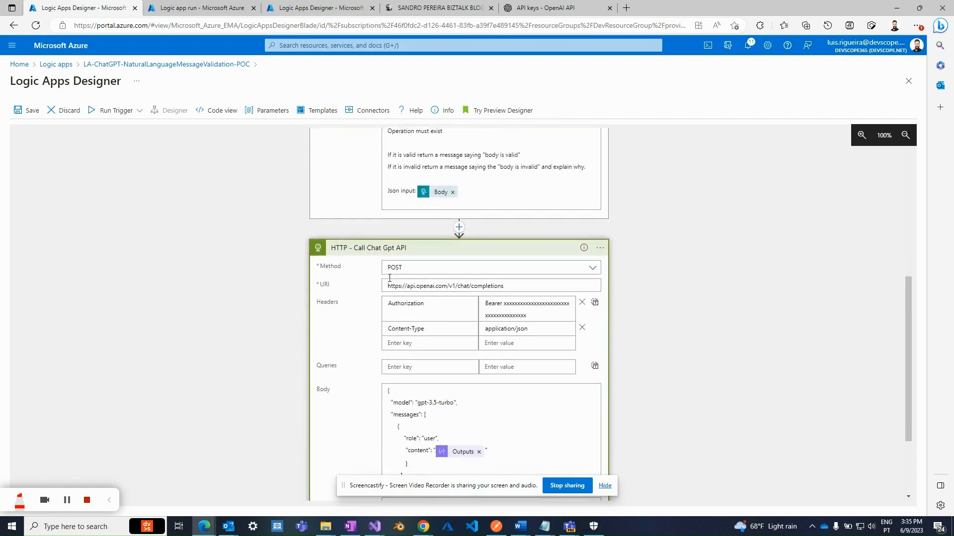
{"action": "scroll", "coordinate": [390, 278], "scroll_direction": "down", "scroll_amount": 2}
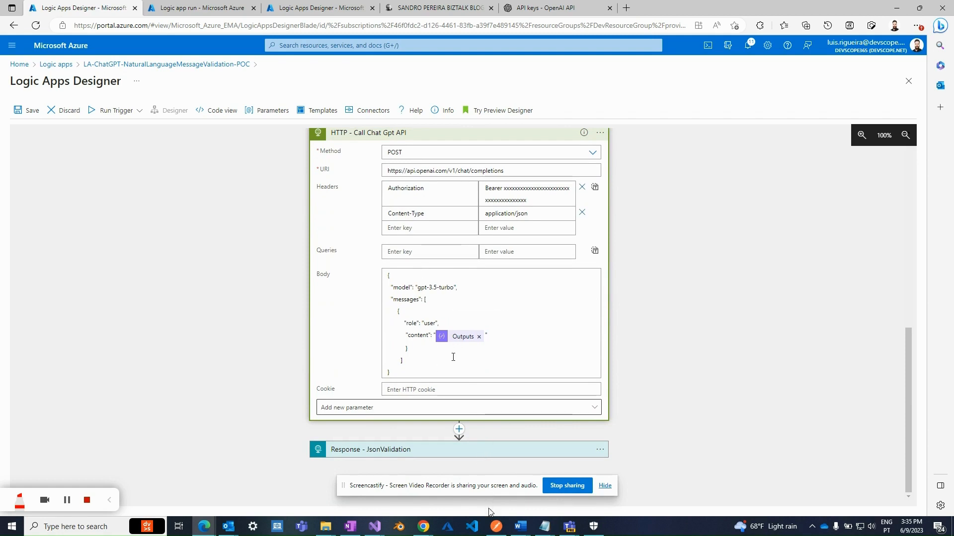
Switch to Postman, maximize its window, and send the Native Language Request with its existing JSON body.
{"action": "mouse_move", "coordinate": [496, 528]}
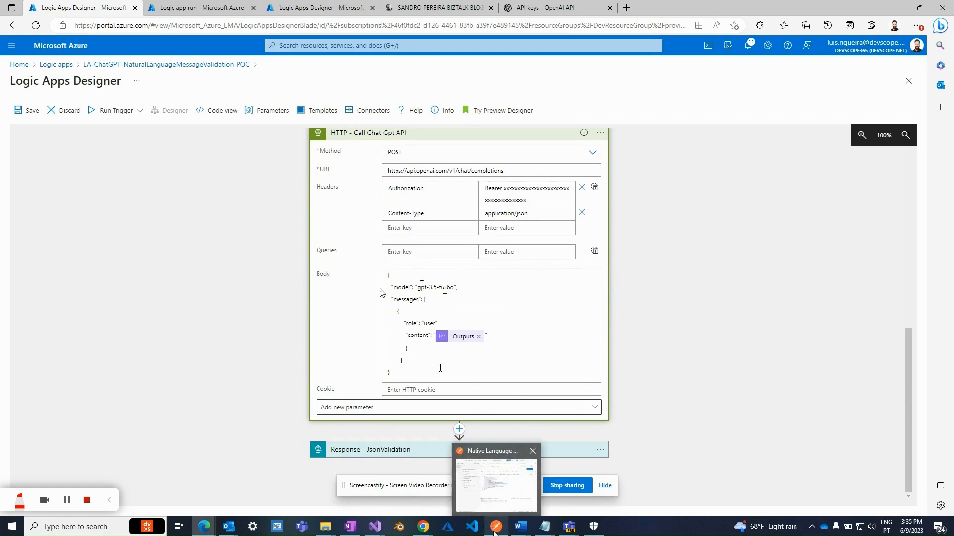
{"action": "left_click", "coordinate": [494, 506]}
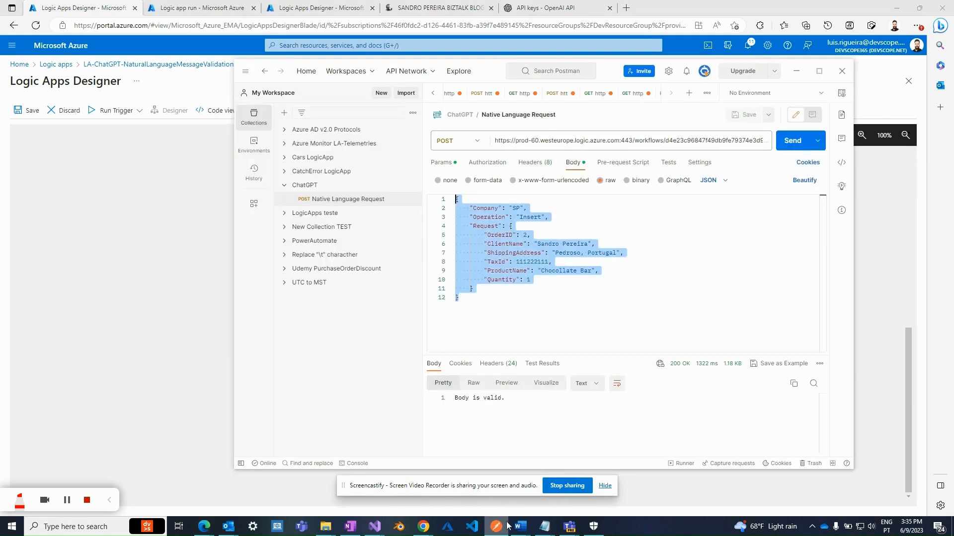
{"action": "double_click", "coordinate": [609, 74]}
{"action": "left_click", "coordinate": [442, 240]}
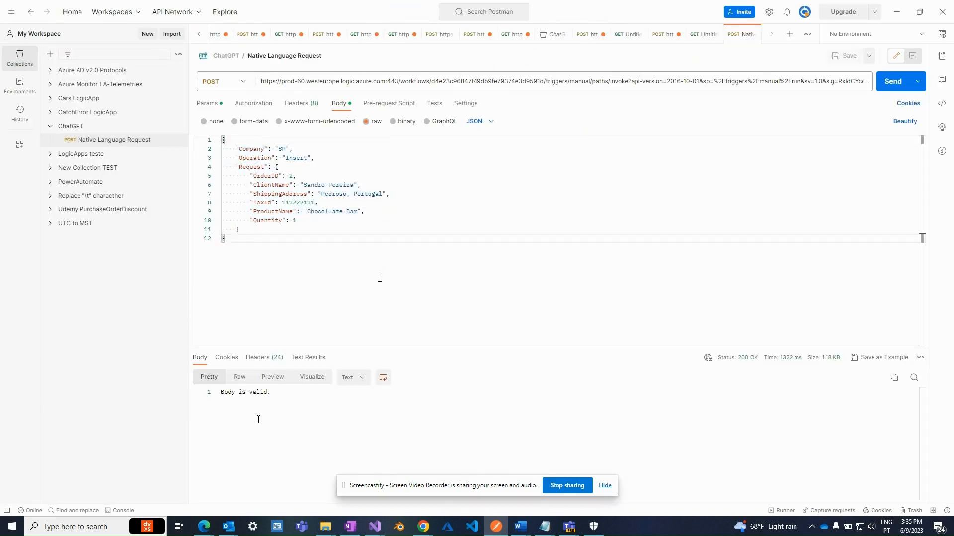
{"action": "left_click_drag", "start_coordinate": [271, 393], "coordinate": [217, 397]}
{"action": "left_click", "coordinate": [213, 398]}
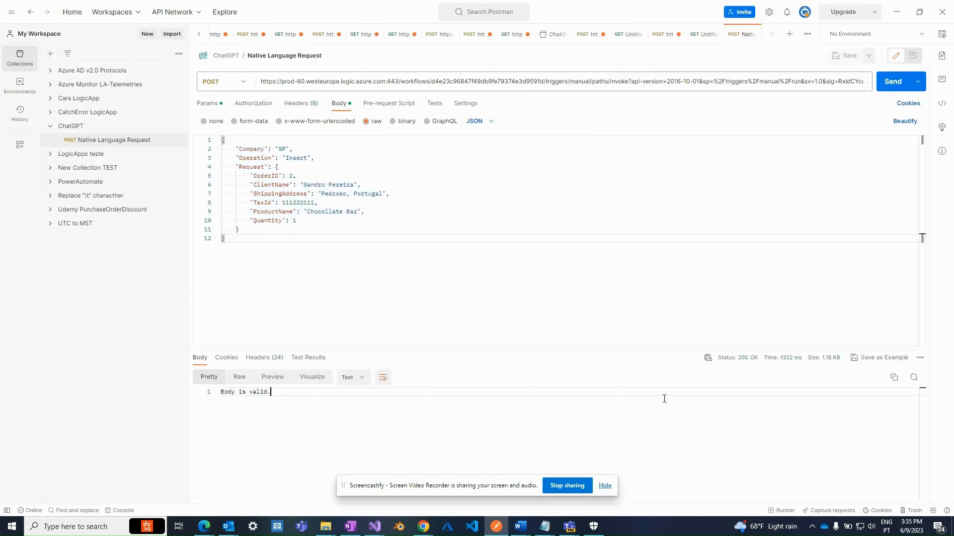
{"action": "left_click", "coordinate": [889, 88]}
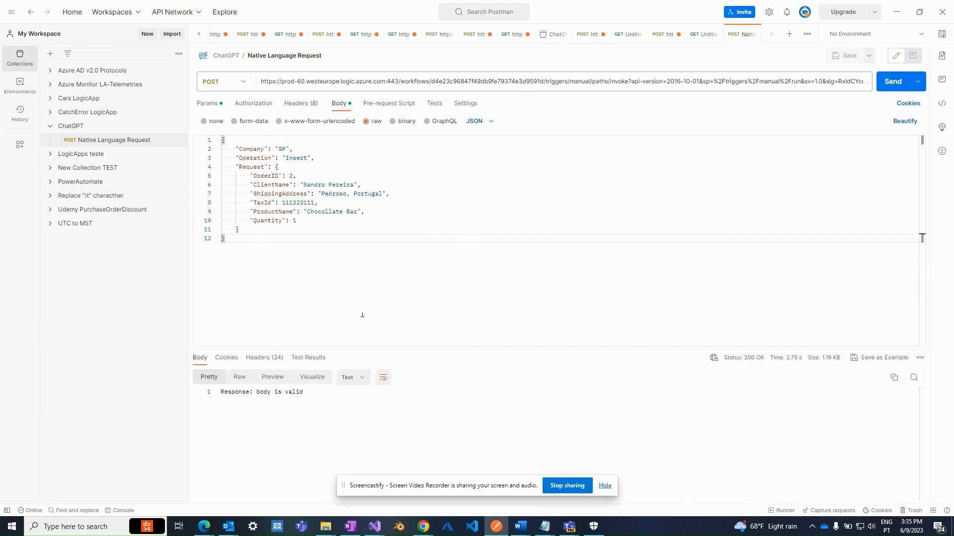
Set the Company value in the JSON body to "LP" and send the request.
{"action": "left_click", "coordinate": [286, 149]}
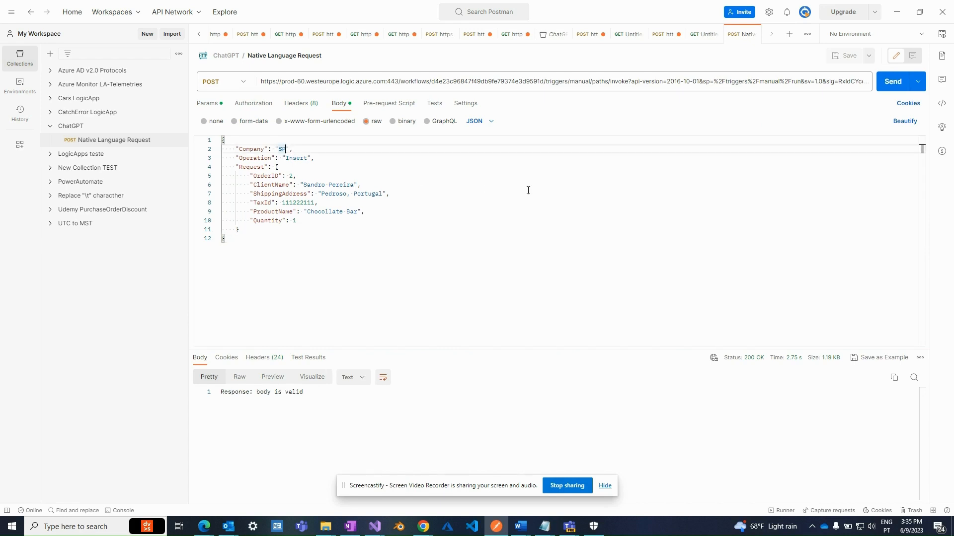
{"action": "key", "text": "BackSpace"}
{"action": "key", "text": "BackSpace"}
{"action": "type", "text": "LP"}
{"action": "left_click", "coordinate": [886, 87]}
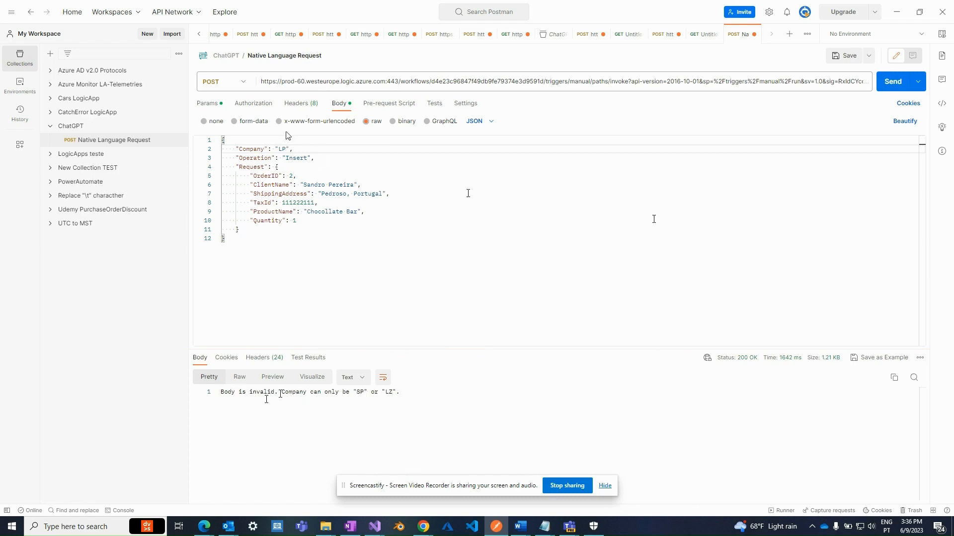
Restore the Company value in the JSON body to "SP".
{"action": "double_click", "coordinate": [287, 148]}
{"action": "type", "text": "SP"}
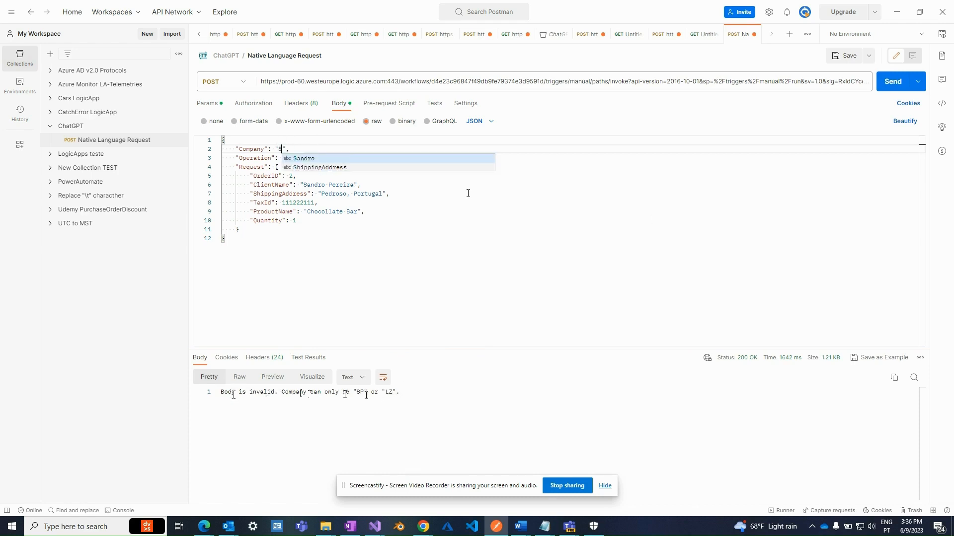
{"action": "left_click", "coordinate": [381, 261]}
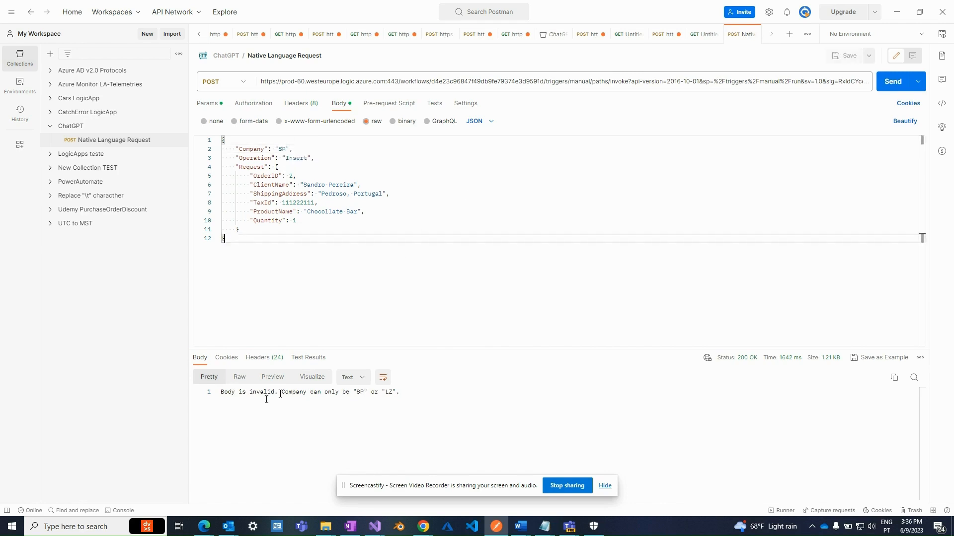
Replace the Quantity number in the JSON body with the string "A" and send the request.
{"action": "left_click", "coordinate": [313, 222]}
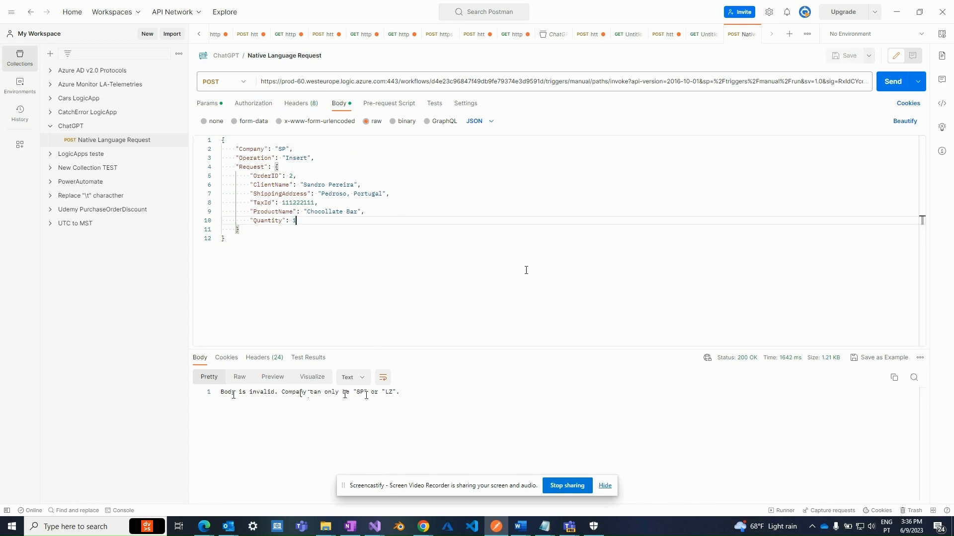
{"action": "key", "text": "BackSpace"}
{"action": "type", "text": "\"A"}
{"action": "left_click", "coordinate": [526, 270]}
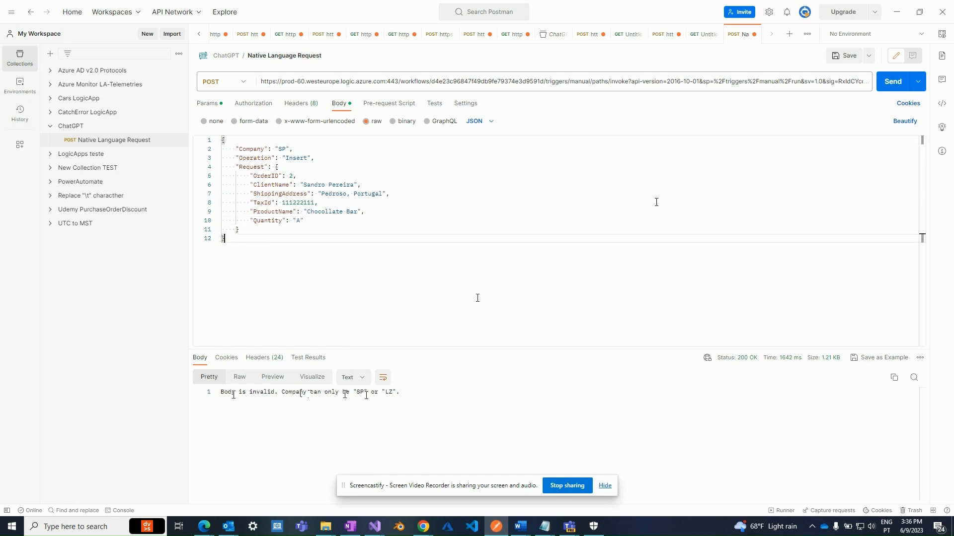
{"action": "left_click", "coordinate": [888, 84]}
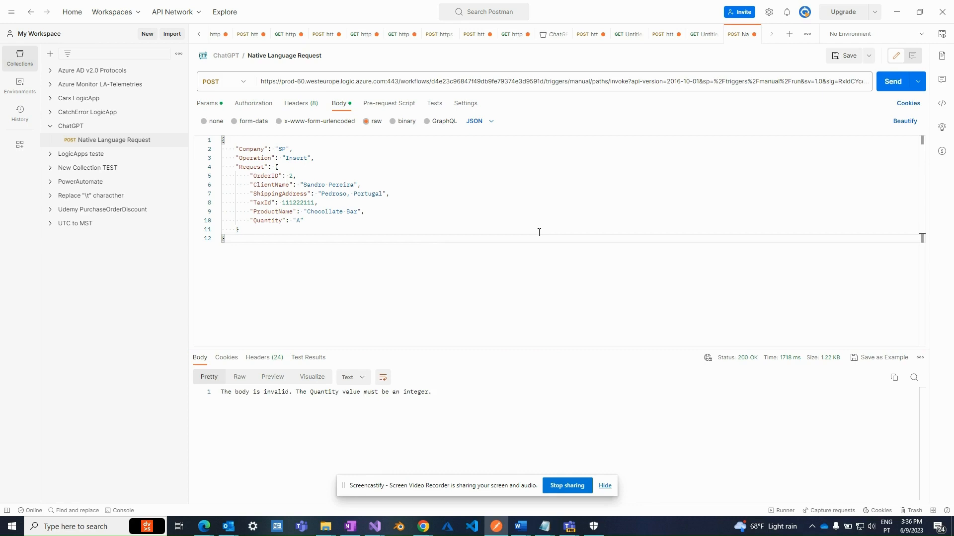
Undo the Quantity edit to restore the value 1 and resend the request.
{"action": "left_click", "coordinate": [299, 220]}
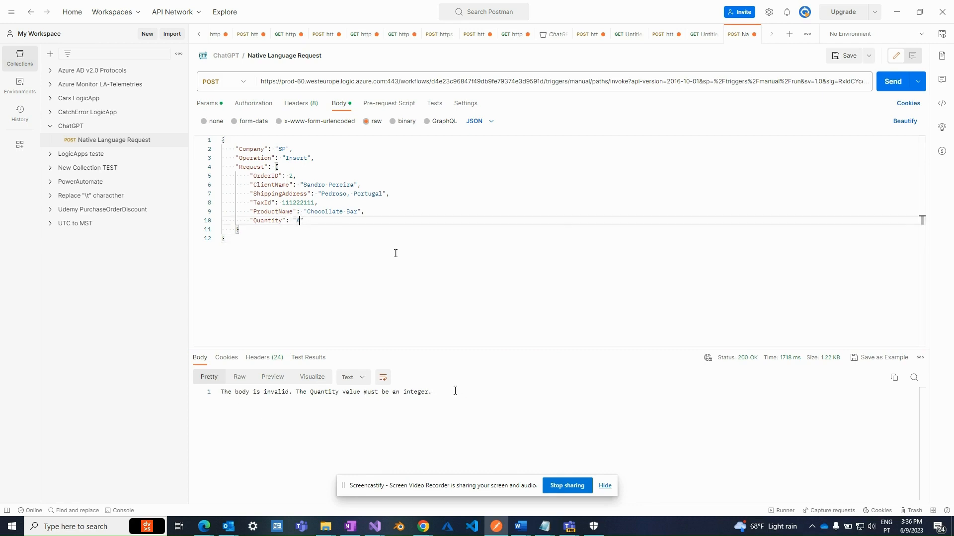
{"action": "key", "text": "ctrl+z"}
{"action": "left_click", "coordinate": [889, 88]}
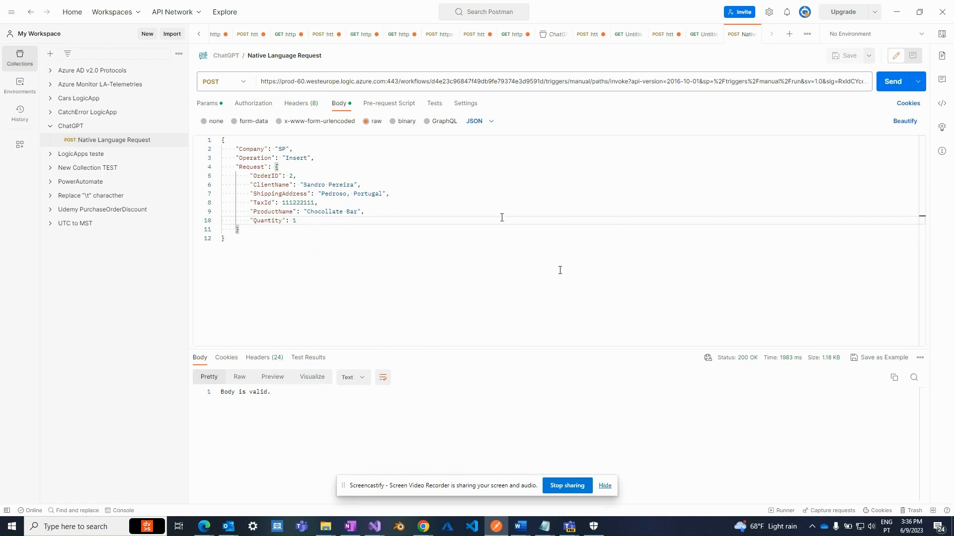
Minimize Postman and collapse the HTTP - Call Chat Gpt API, Compose and HTTP request trigger cards in the designer.
{"action": "left_click", "coordinate": [897, 19]}
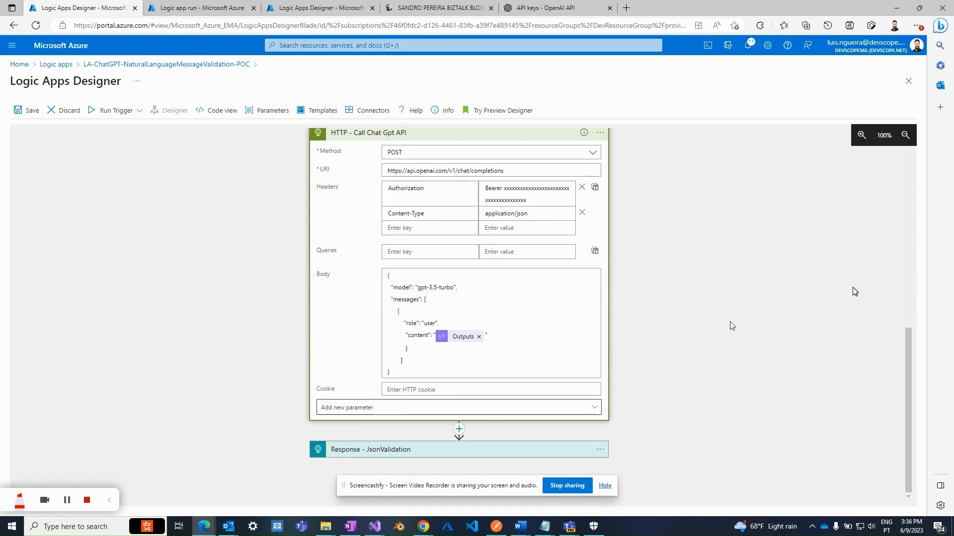
{"action": "scroll", "coordinate": [731, 326], "scroll_direction": "up", "scroll_amount": 2}
{"action": "left_click", "coordinate": [504, 250]}
{"action": "scroll", "coordinate": [735, 333], "scroll_direction": "up", "scroll_amount": 6}
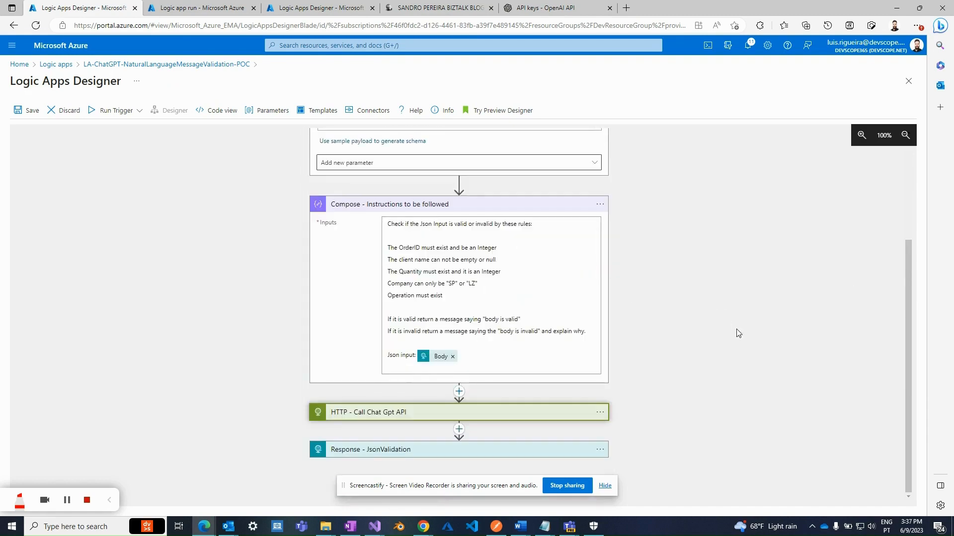
{"action": "left_click", "coordinate": [565, 357]}
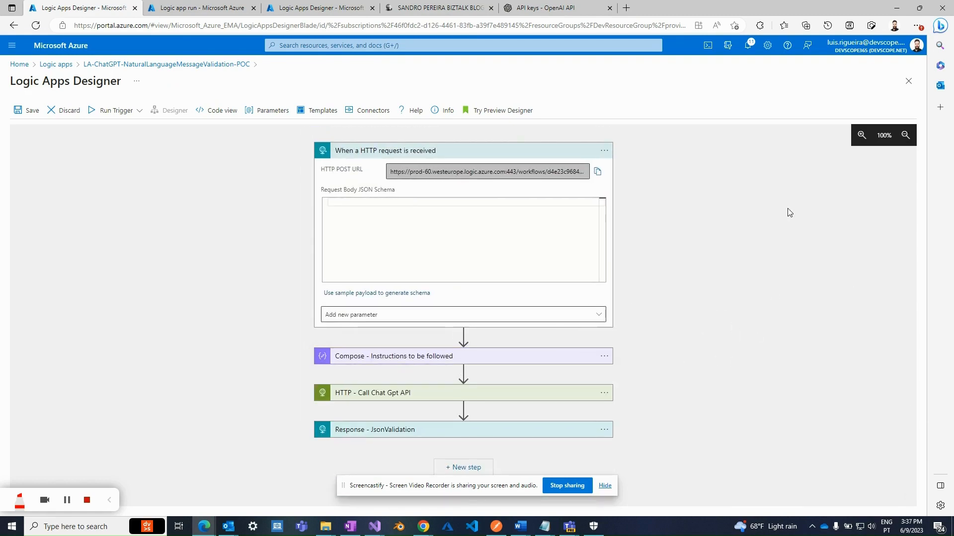
{"action": "left_click", "coordinate": [513, 150]}
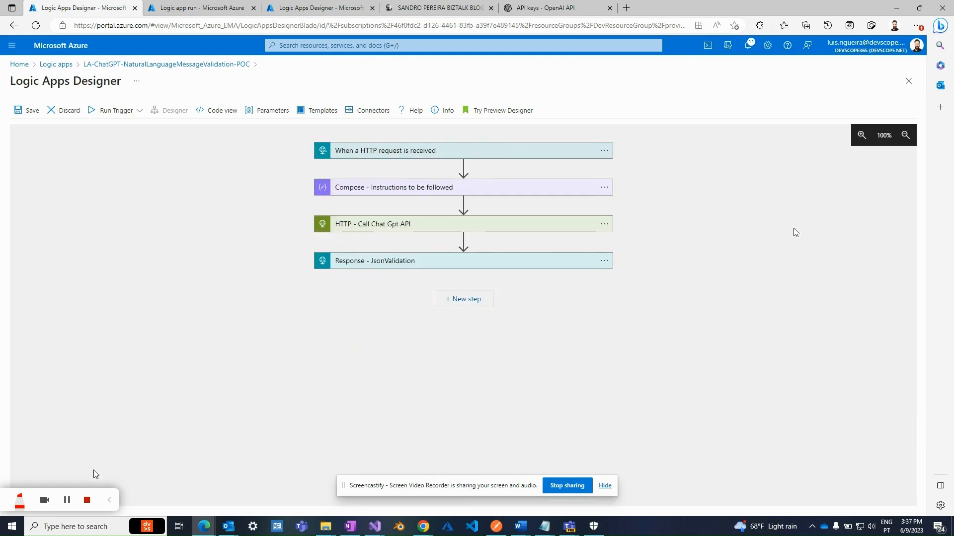